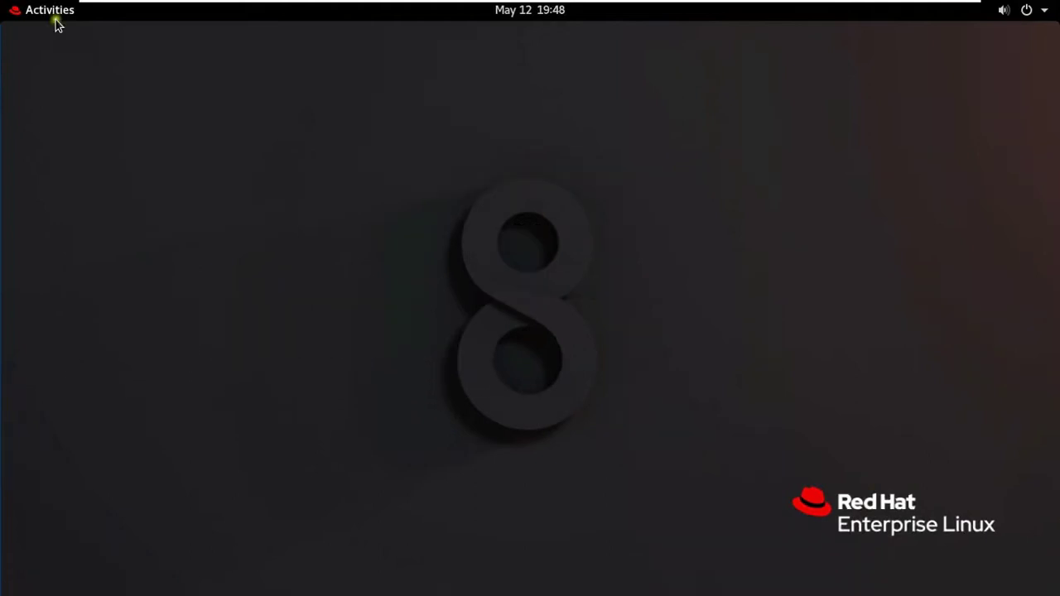
- Launch Firefox and load the web console at localhost:9090
left_click(52, 15)
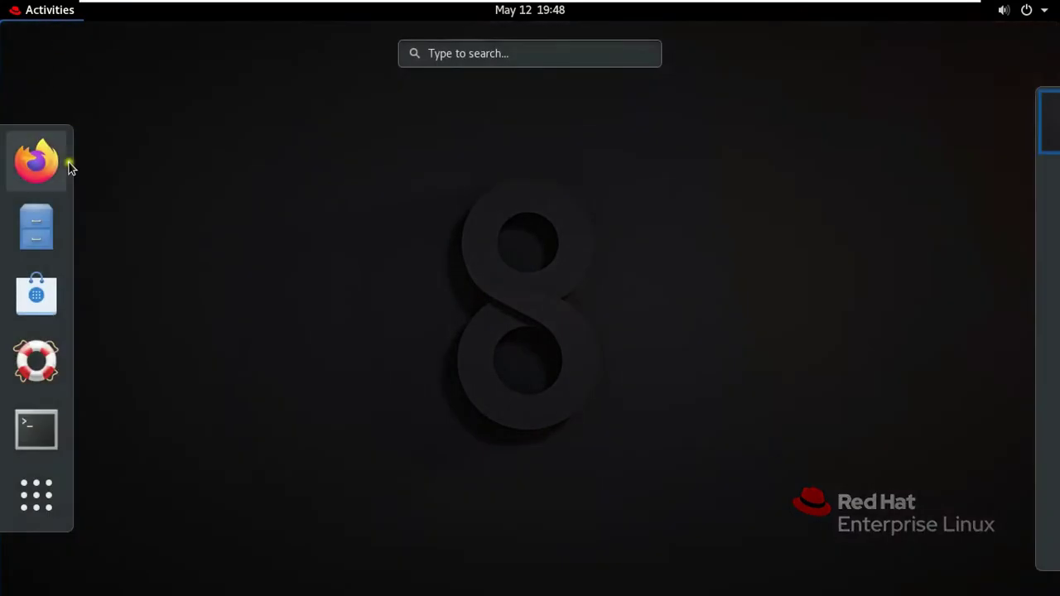
left_click(48, 166)
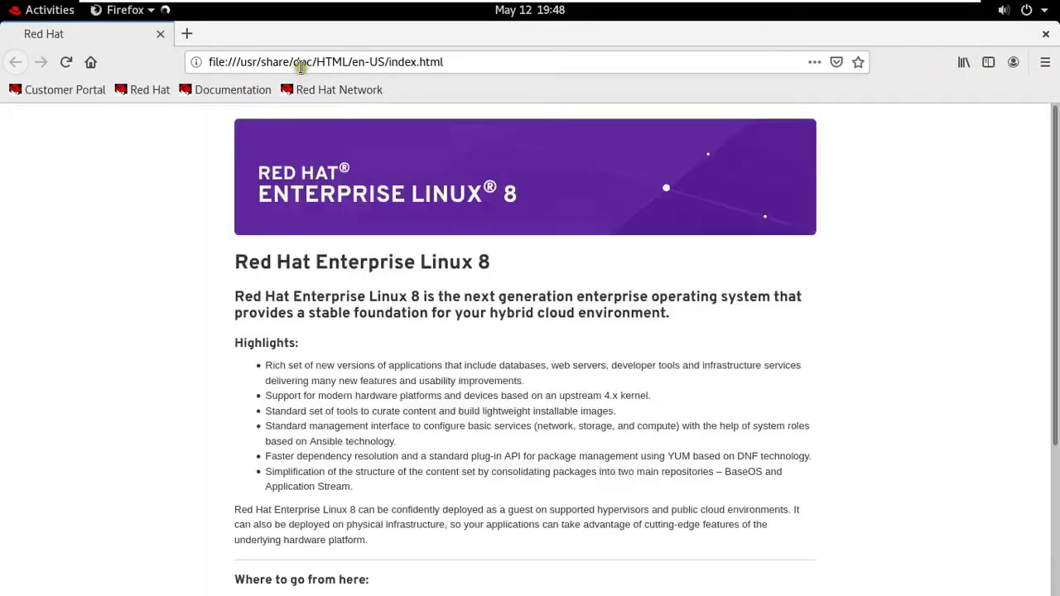
left_click(300, 65)
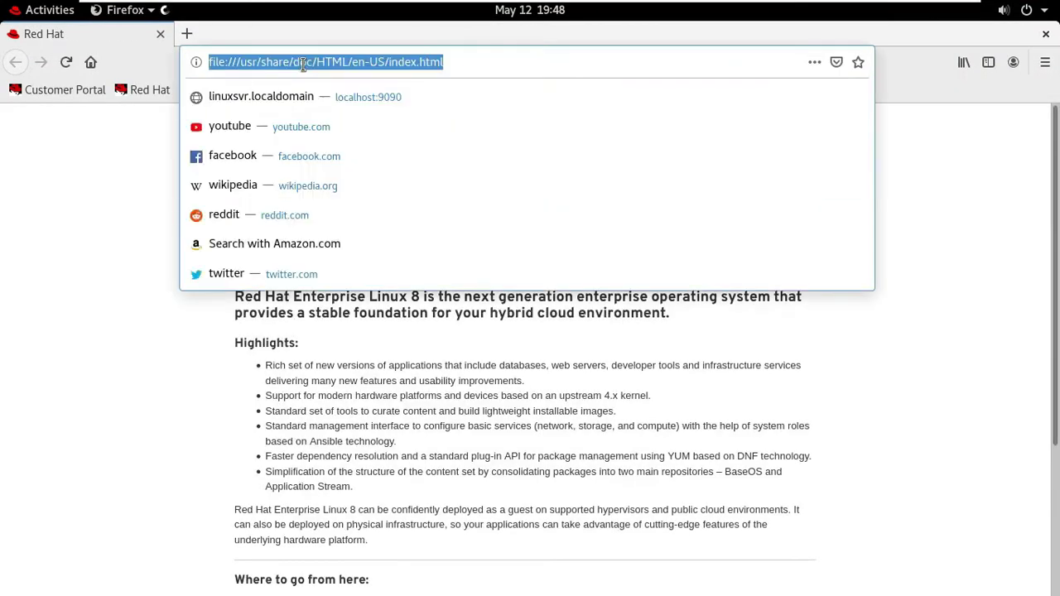
type("localhost:9090/")
key("Return")
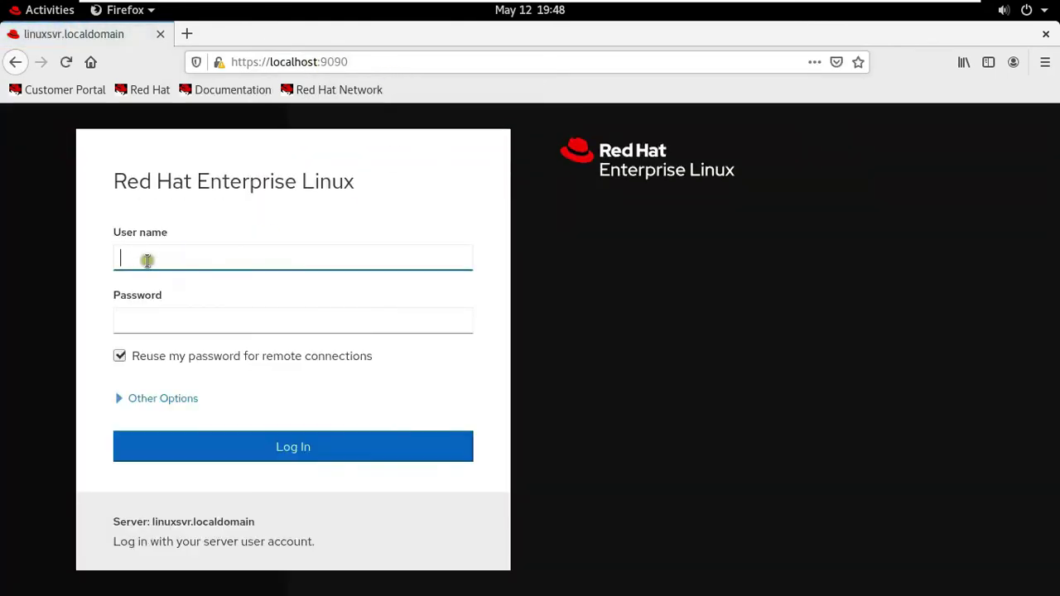
- Log in to the web console as root with the account password and scroll the Overview
type("root")
key("Tab")
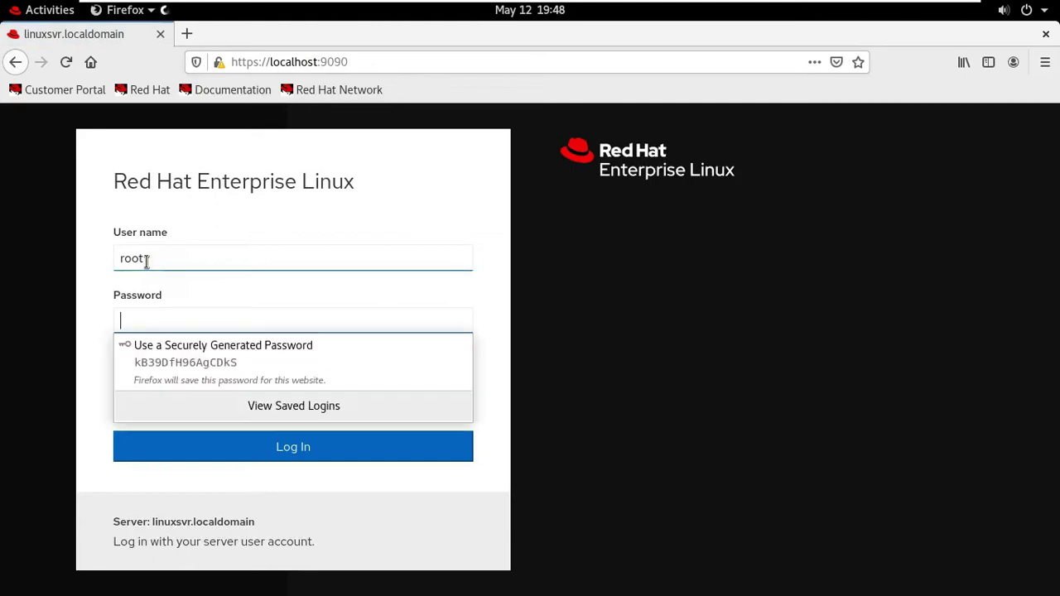
type("********")
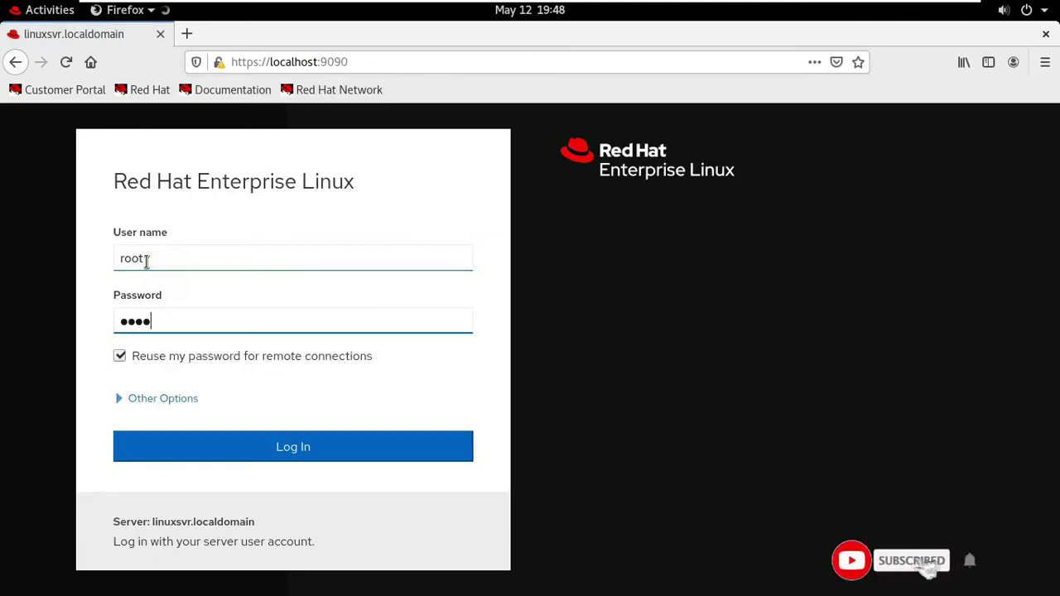
type("*****")
key("Return")
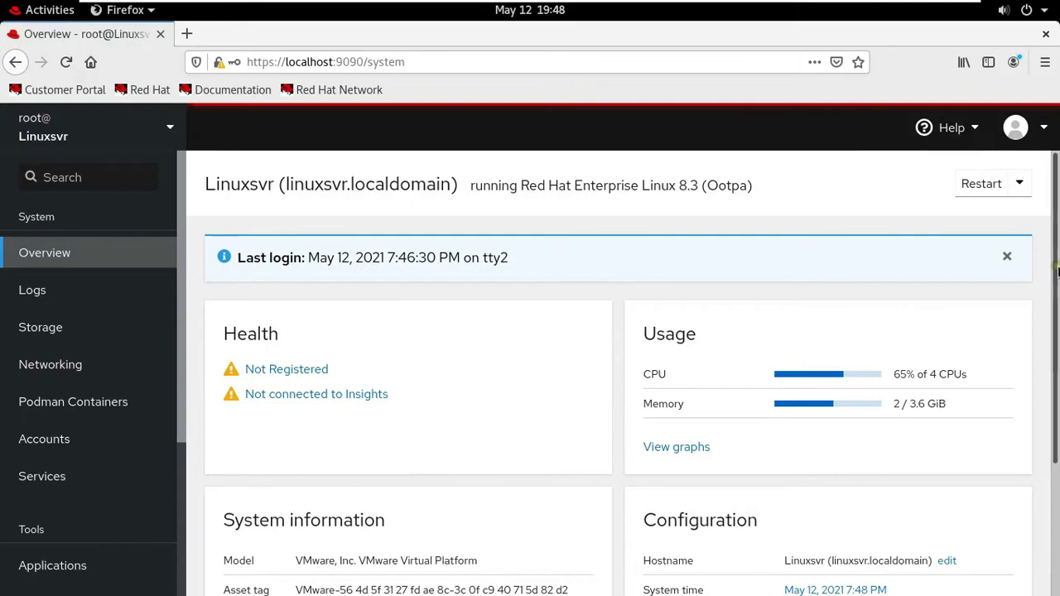
scroll(1052, 278, "down", 1)
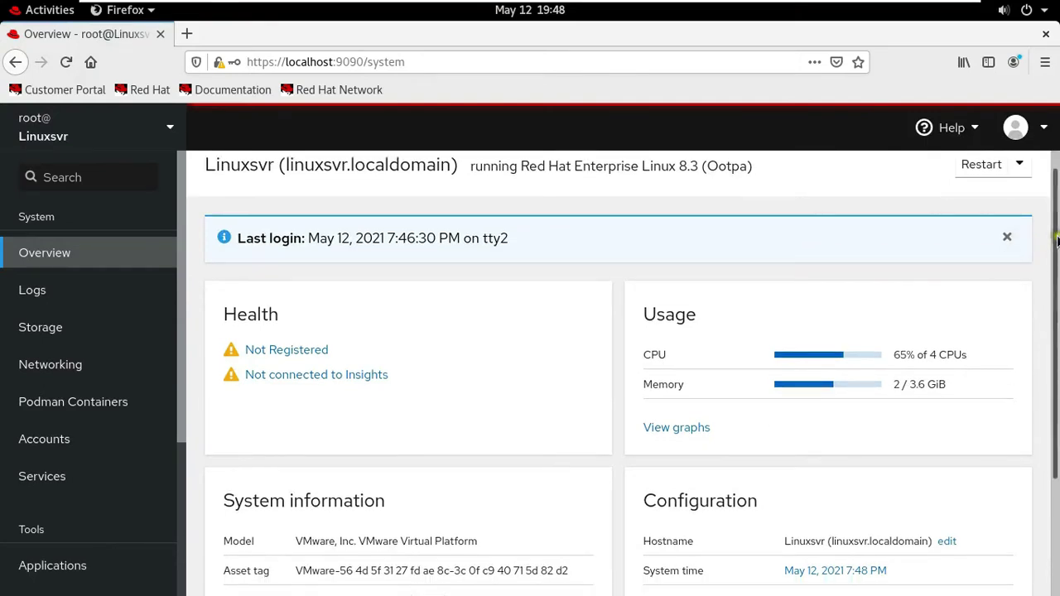
scroll(1054, 248, "down", 1)
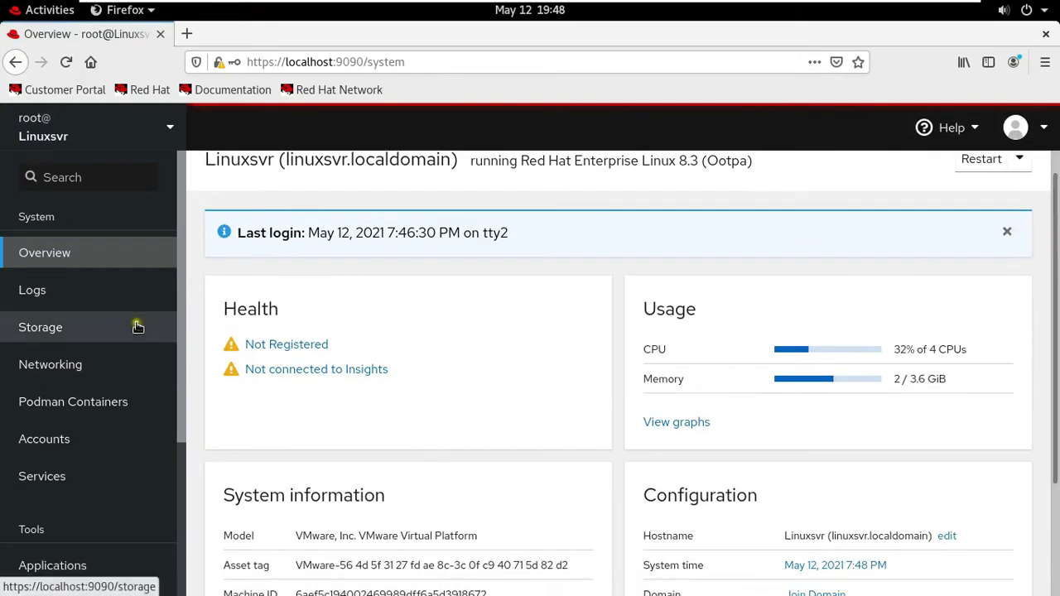
- Go to the Accounts page and start creating a new account
left_click(43, 442)
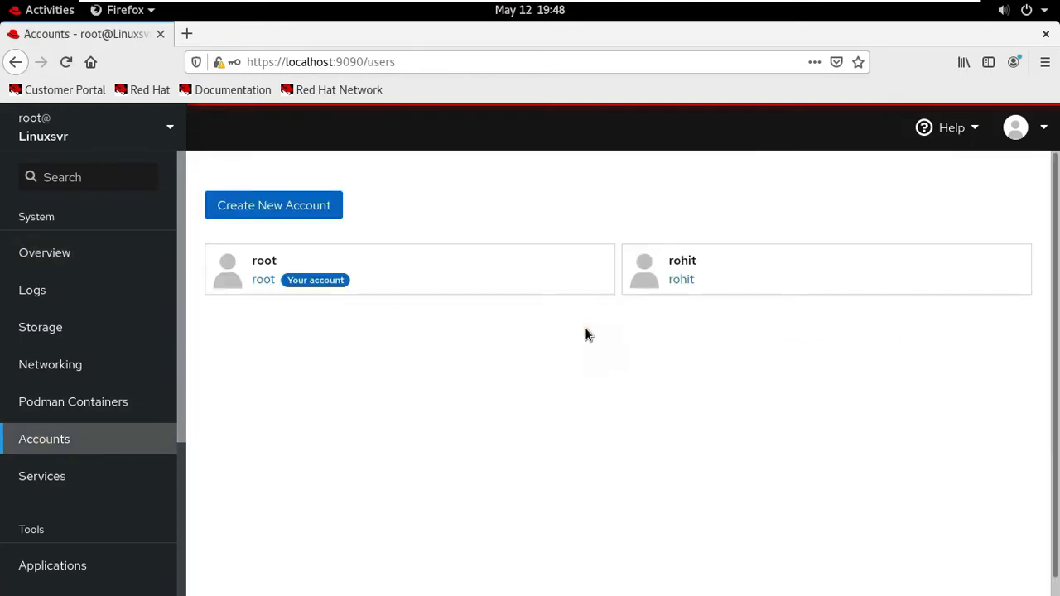
left_click(325, 286)
left_click(273, 214)
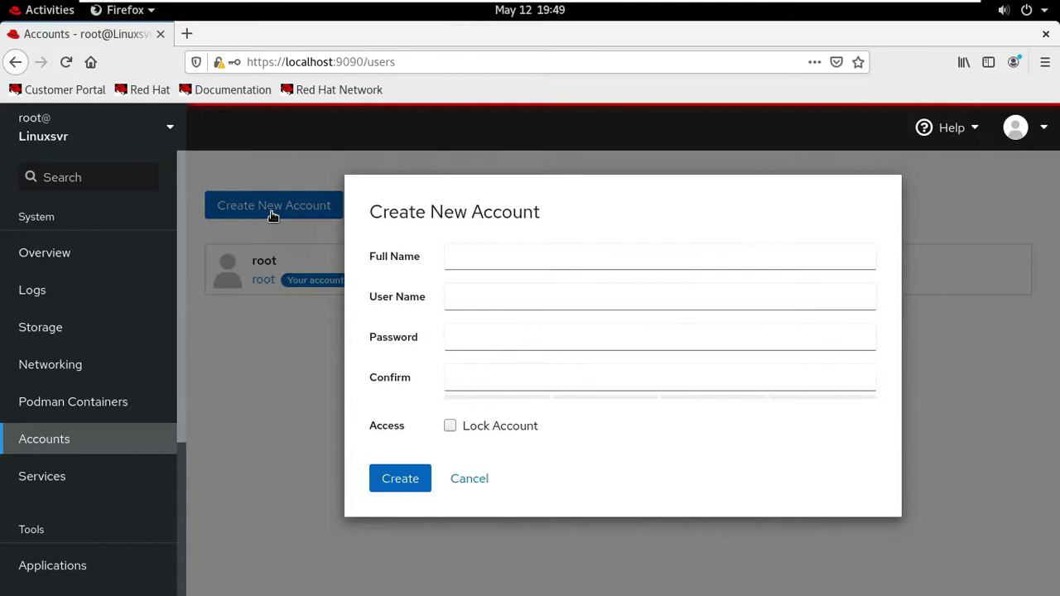
- Enter full name Sam with a password and its confirmation, and create the account
left_click(479, 259)
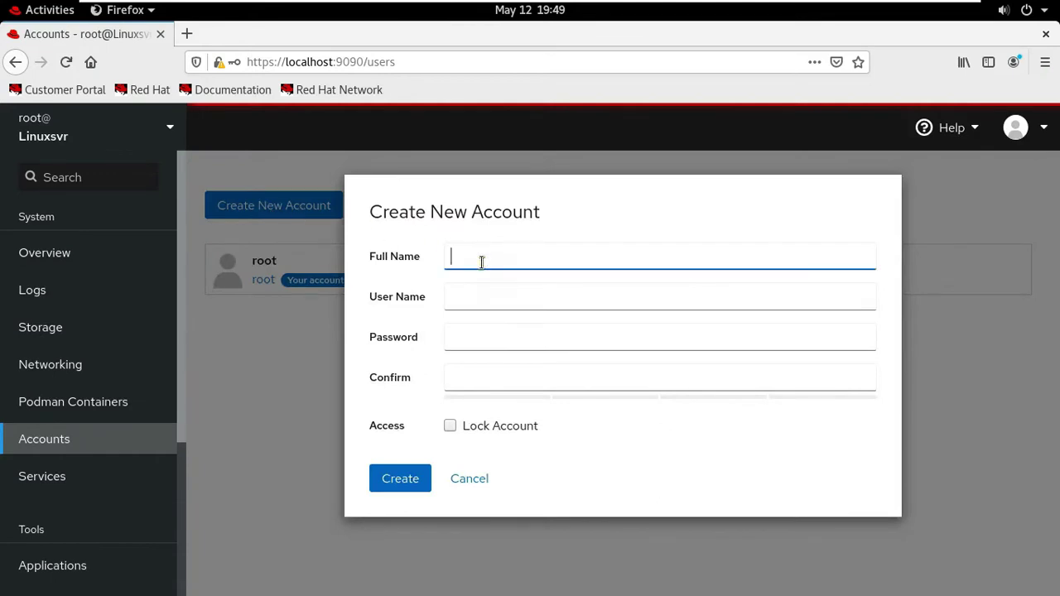
type("Sam")
left_click(466, 336)
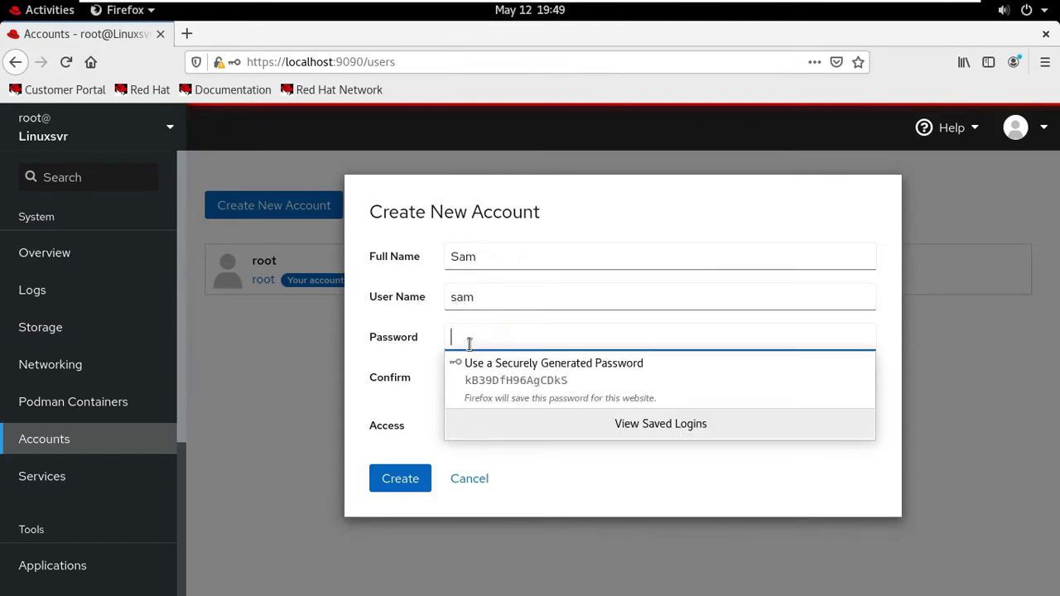
type("pas")
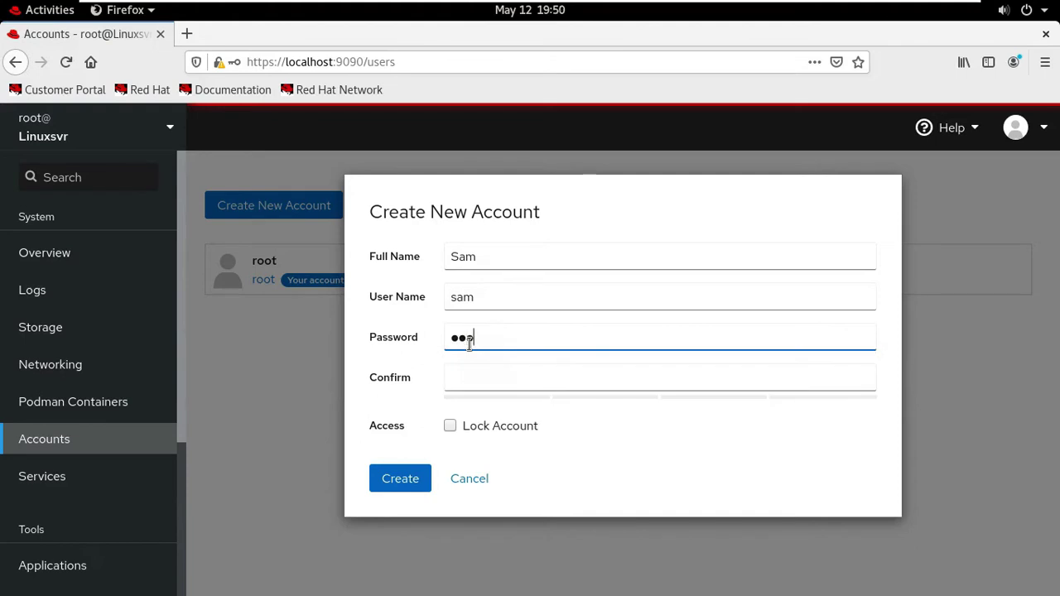
type("sword@123")
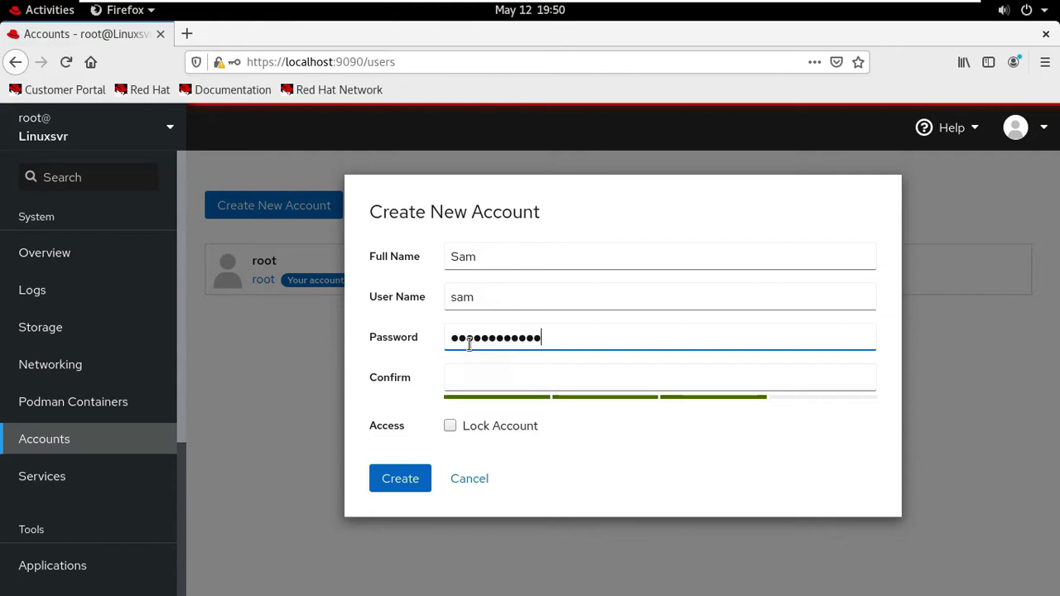
left_click(464, 374)
type("p")
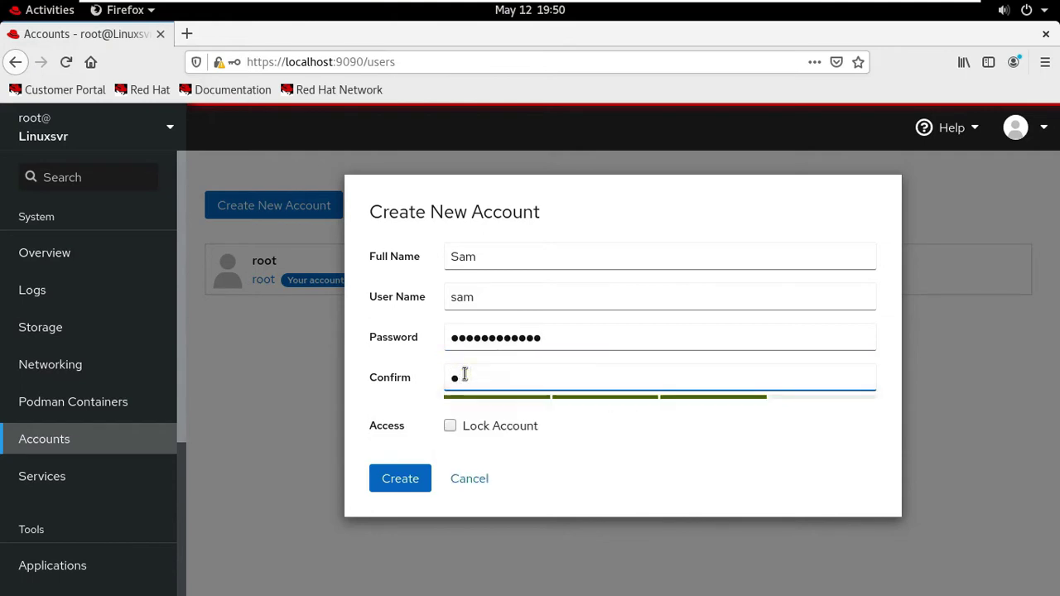
type("assword@1")
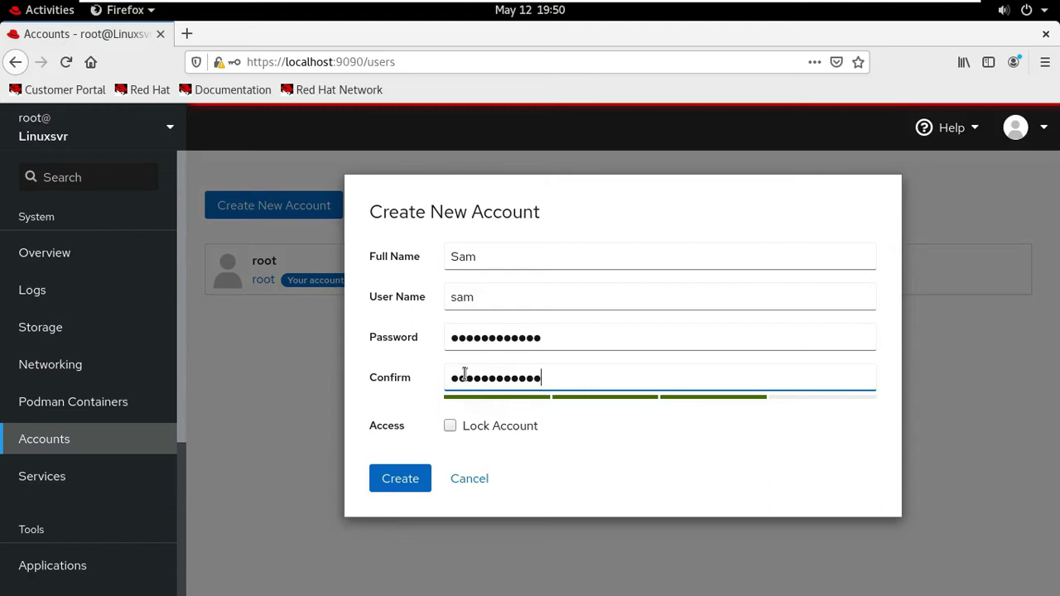
left_click(400, 478)
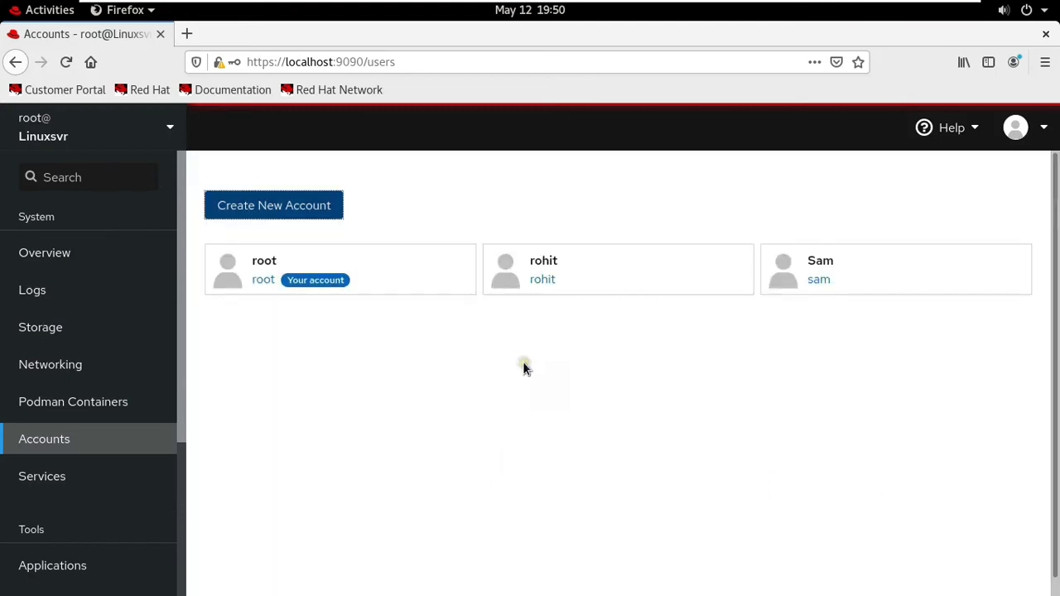
- Check the new Sam account card, then open rohit's account details
left_click(867, 281)
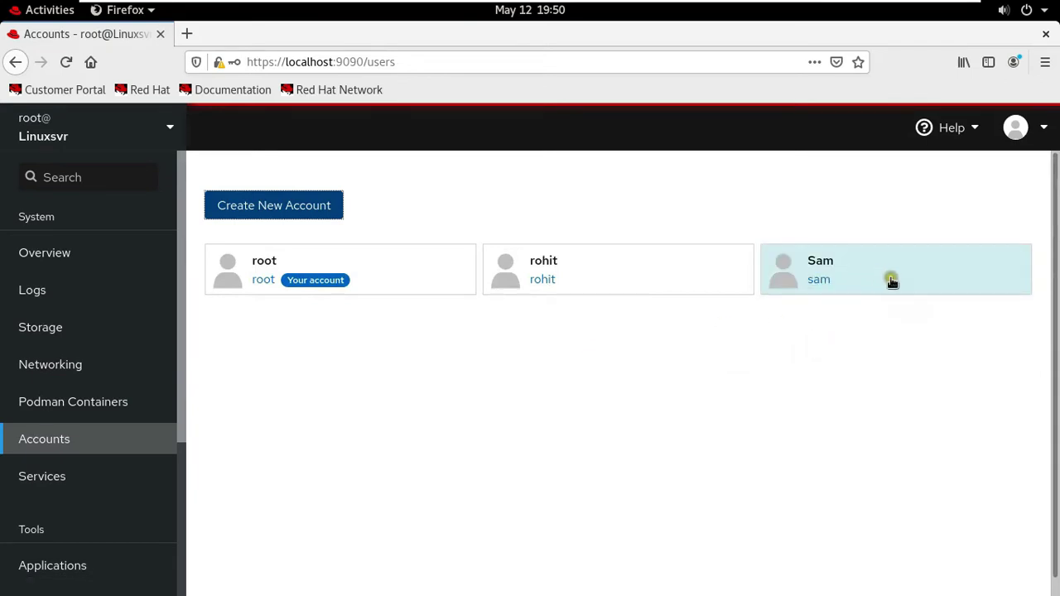
left_click(1013, 230)
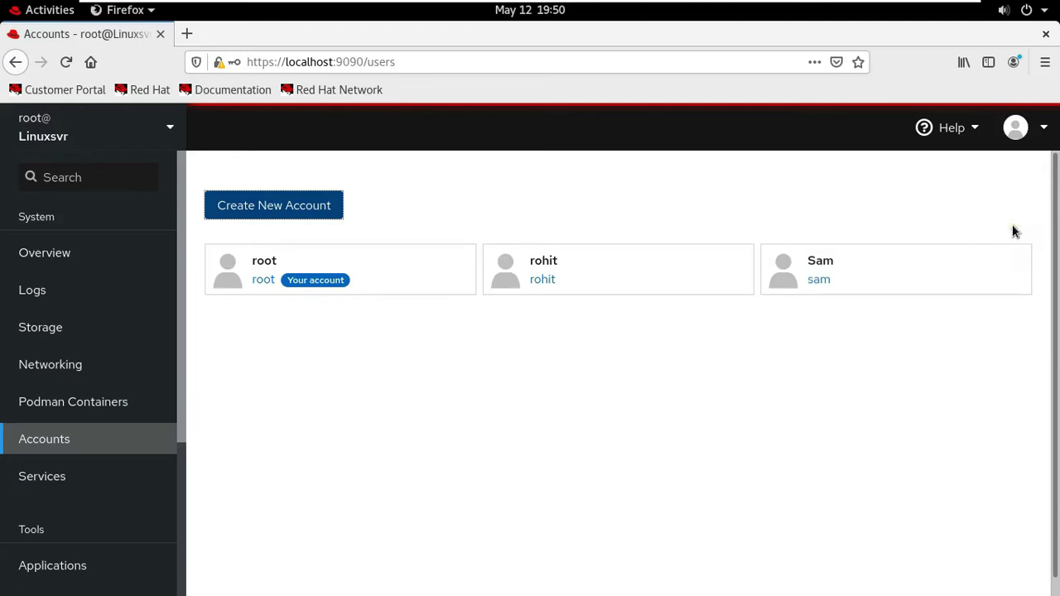
left_click(1011, 231)
left_click(1005, 230)
left_click(995, 230)
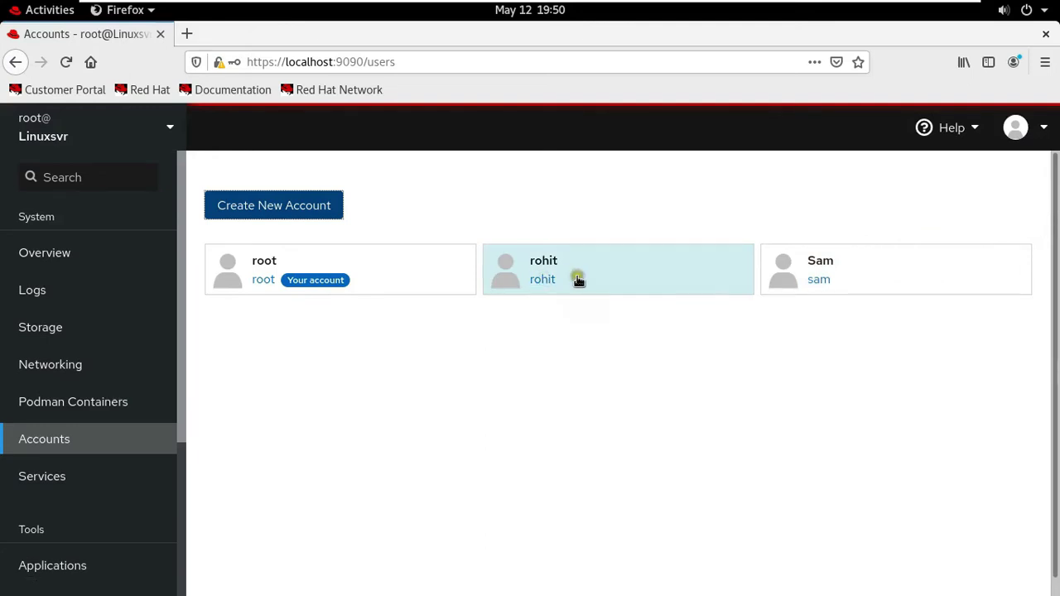
left_click(576, 275)
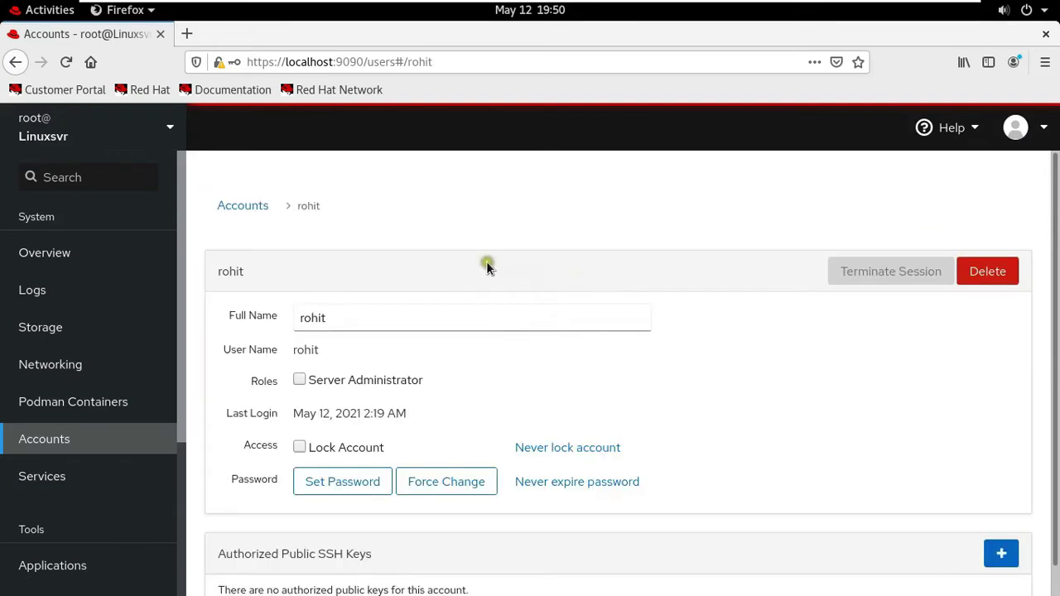
scroll(493, 346, "down", 1)
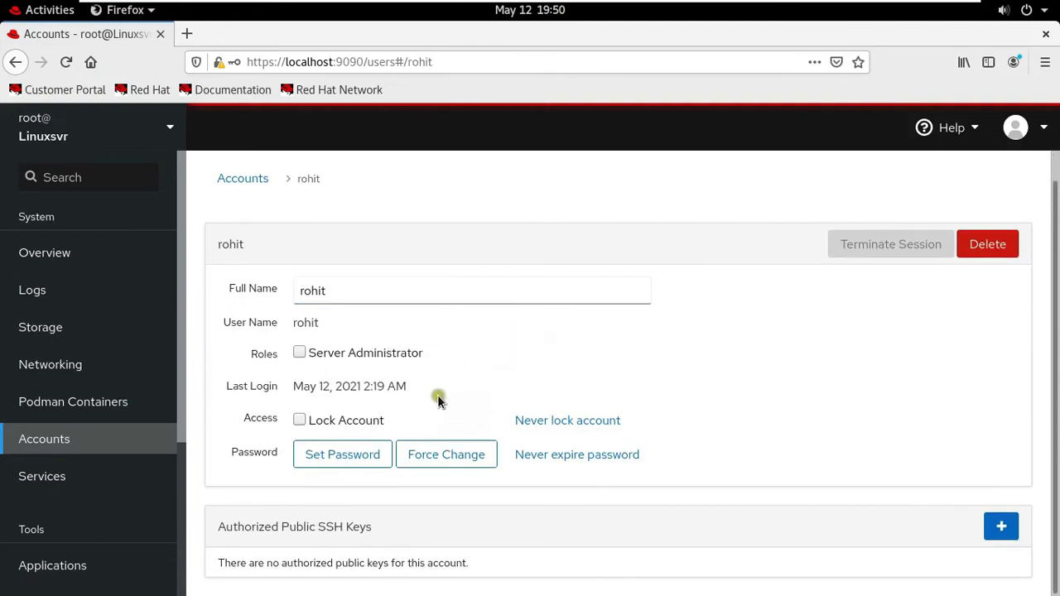
- Set a new password for rohit, entering and confirming it
left_click(334, 456)
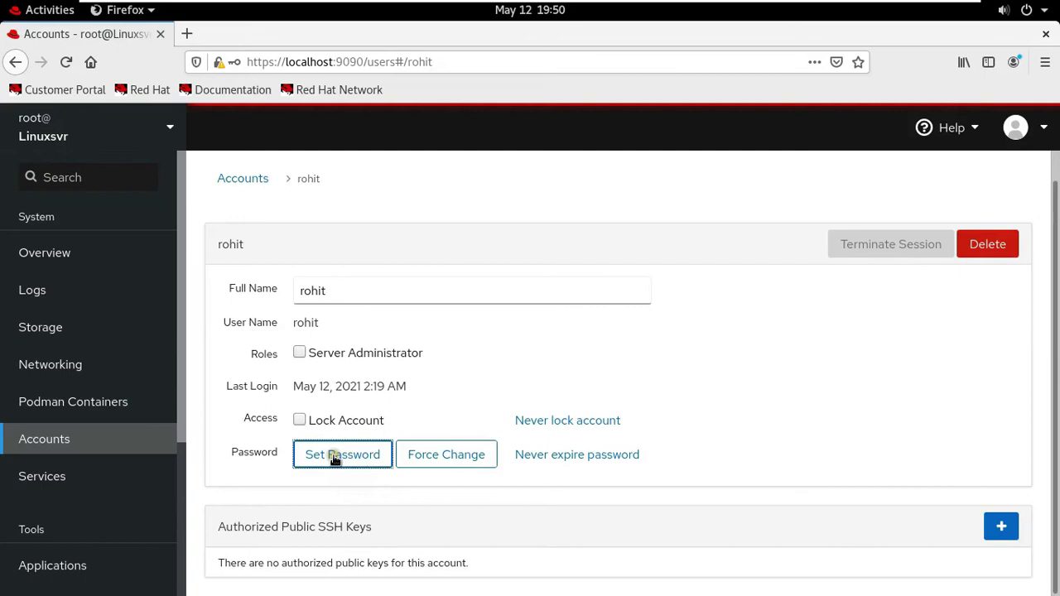
left_click(530, 258)
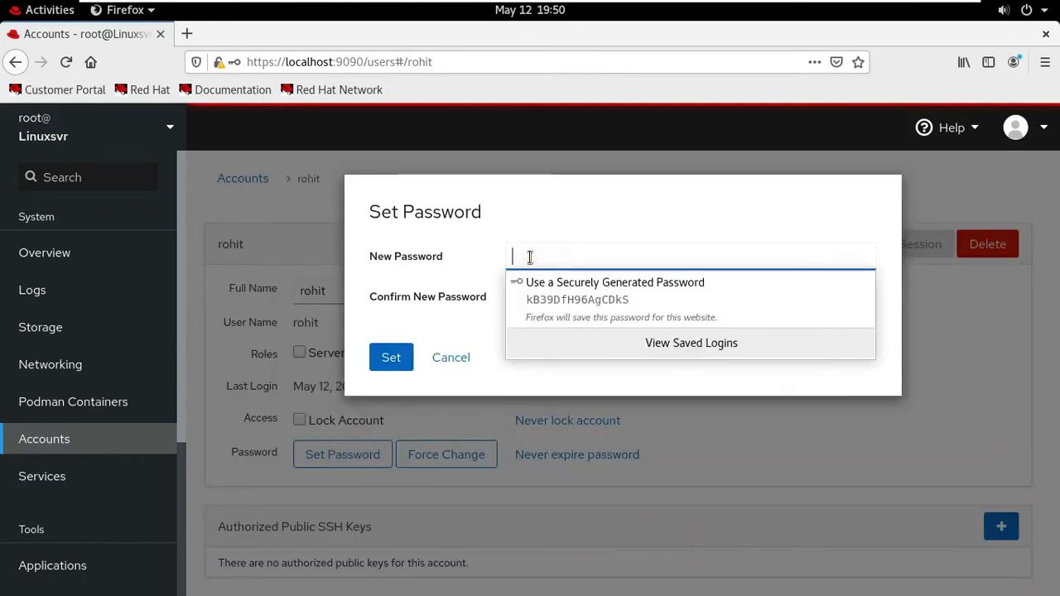
type("redha")
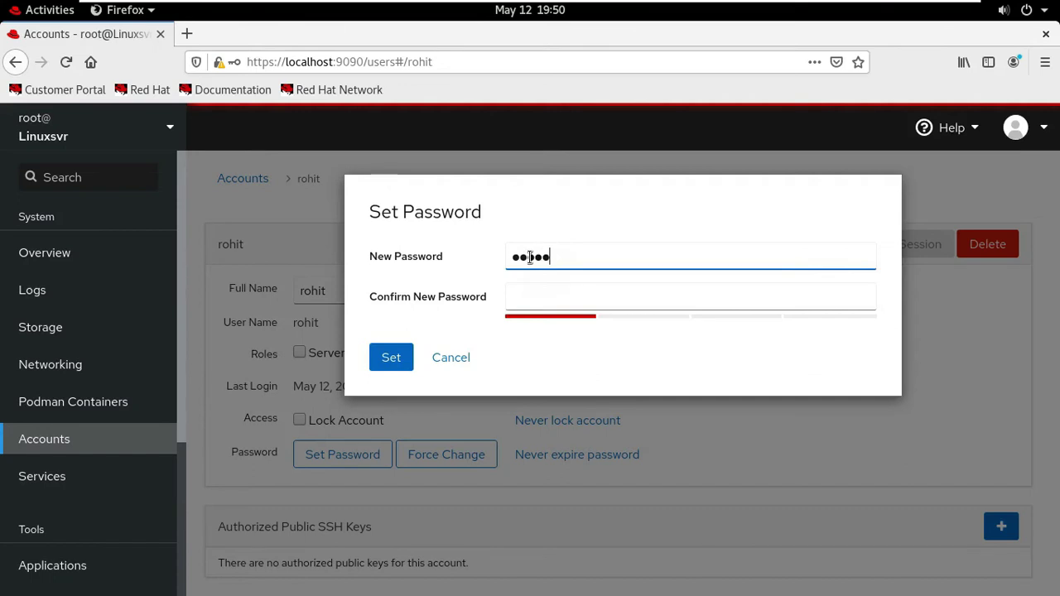
type("1234")
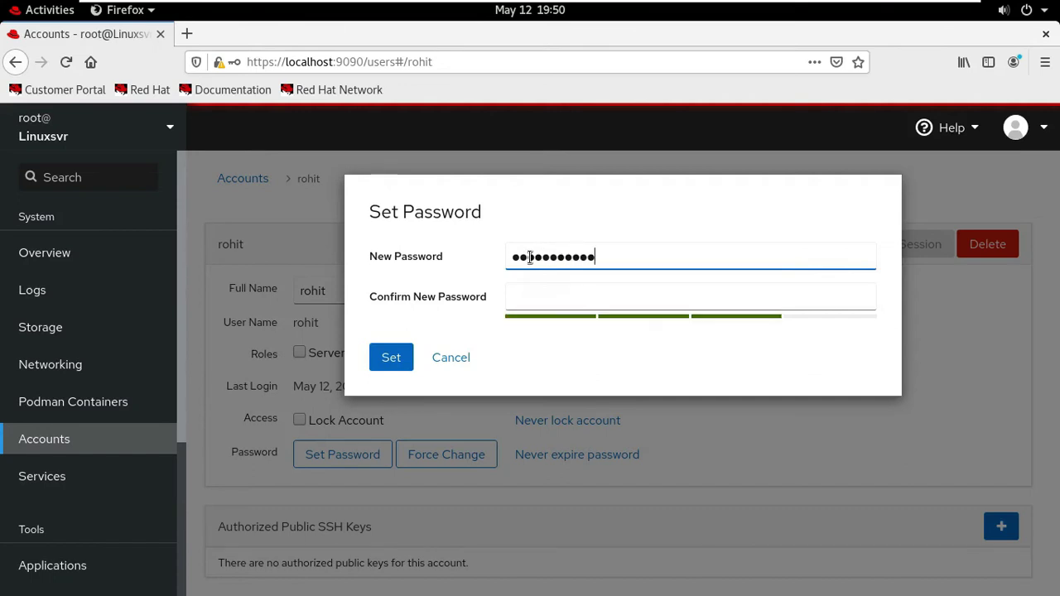
left_click(537, 297)
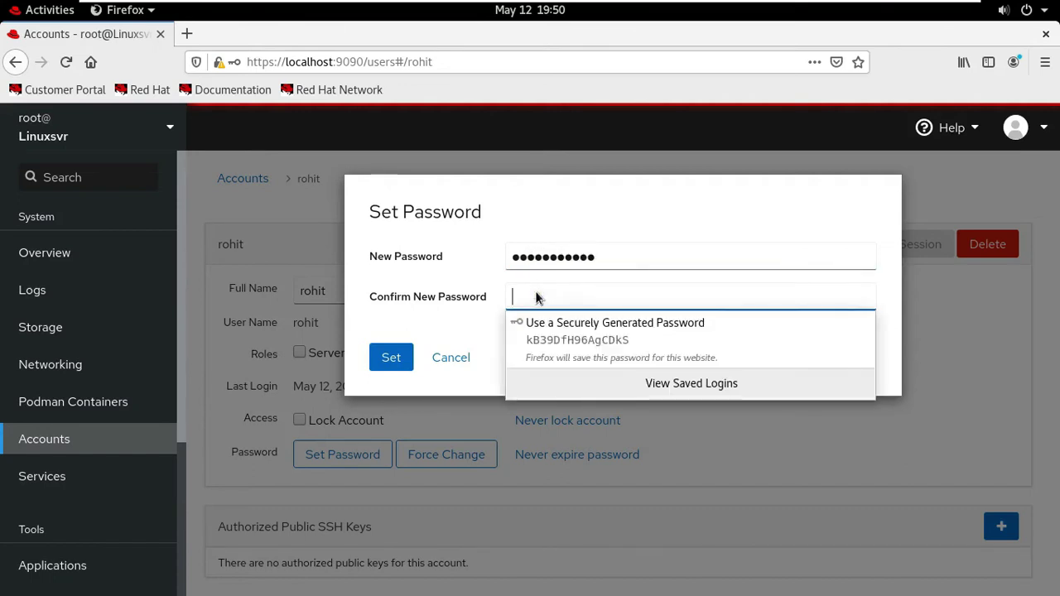
type("redh")
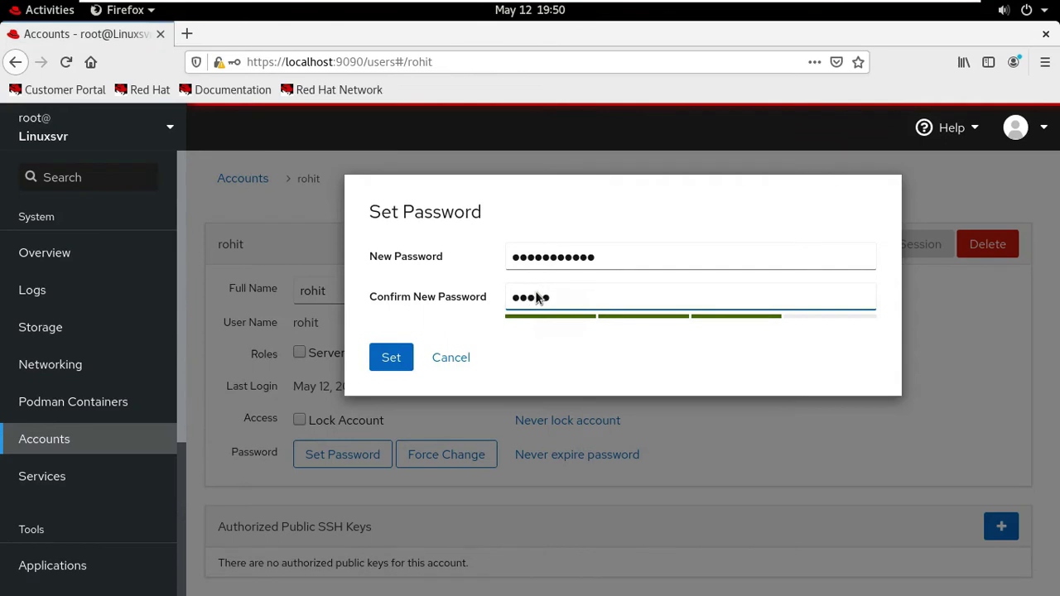
type("at@1234")
left_click(391, 357)
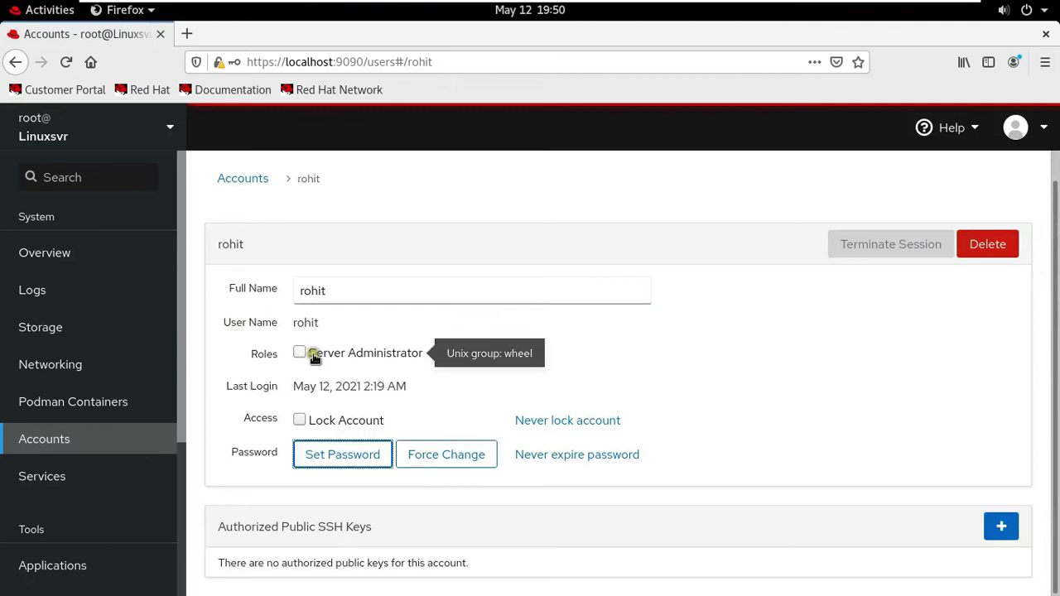
- Grant rohit the Server Administrator role (wheel group) under Roles
left_click(340, 360)
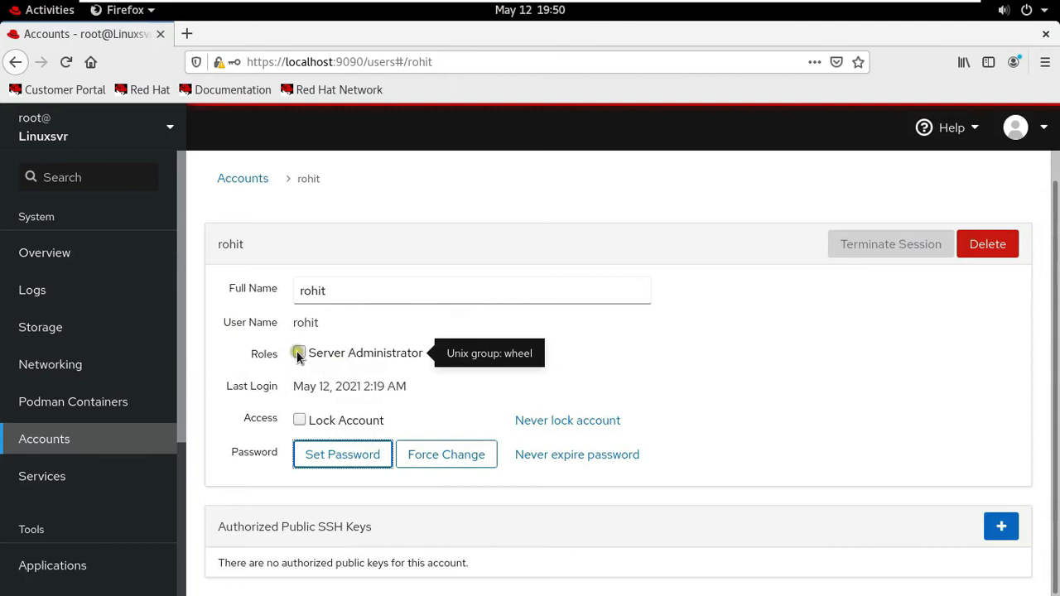
left_click(299, 354)
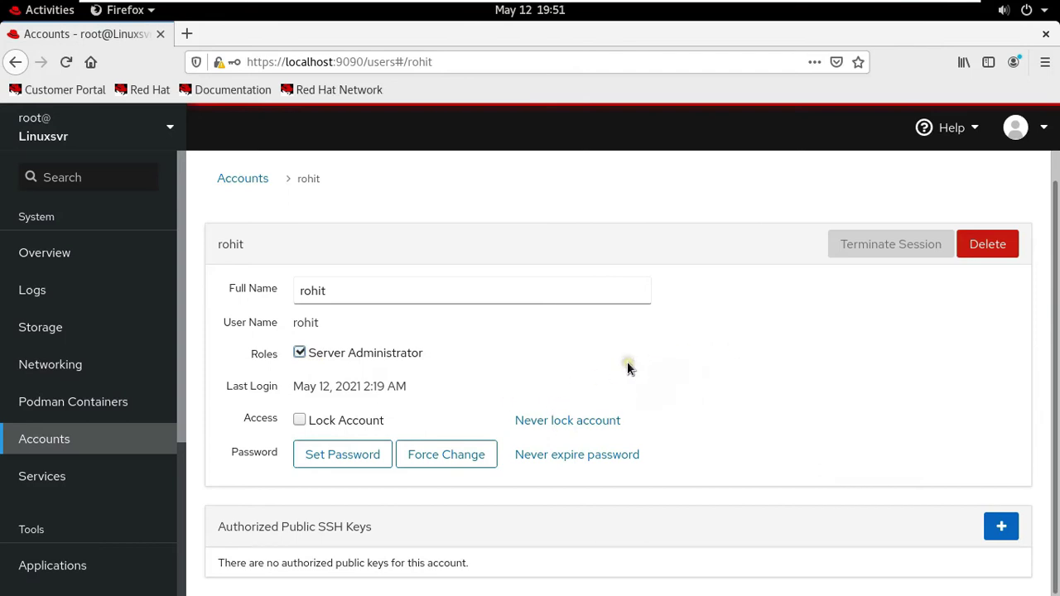
- Log root out of the web console through the account menu
left_click(1043, 133)
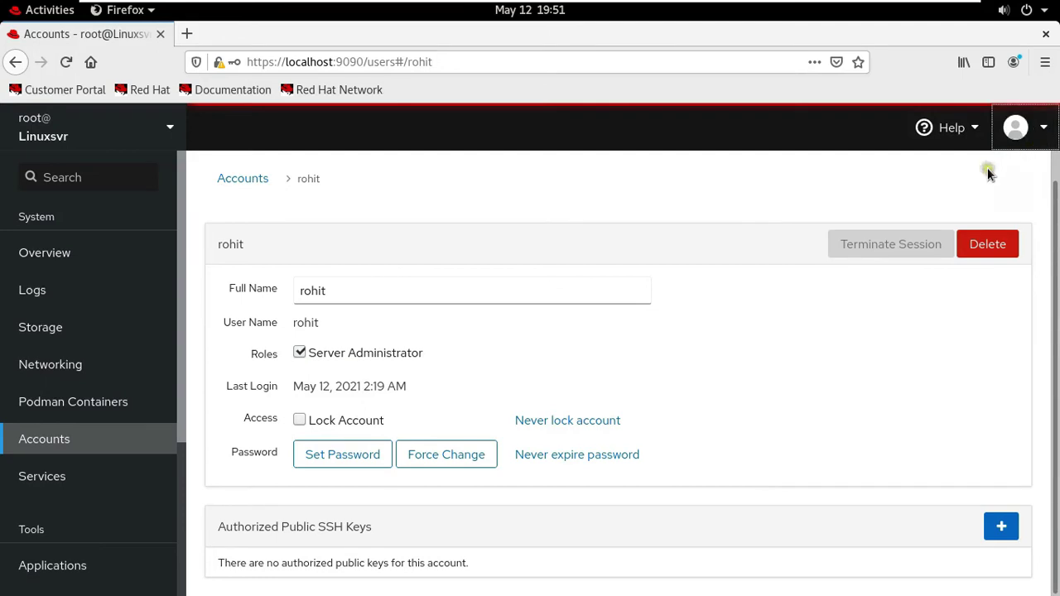
left_click(1047, 127)
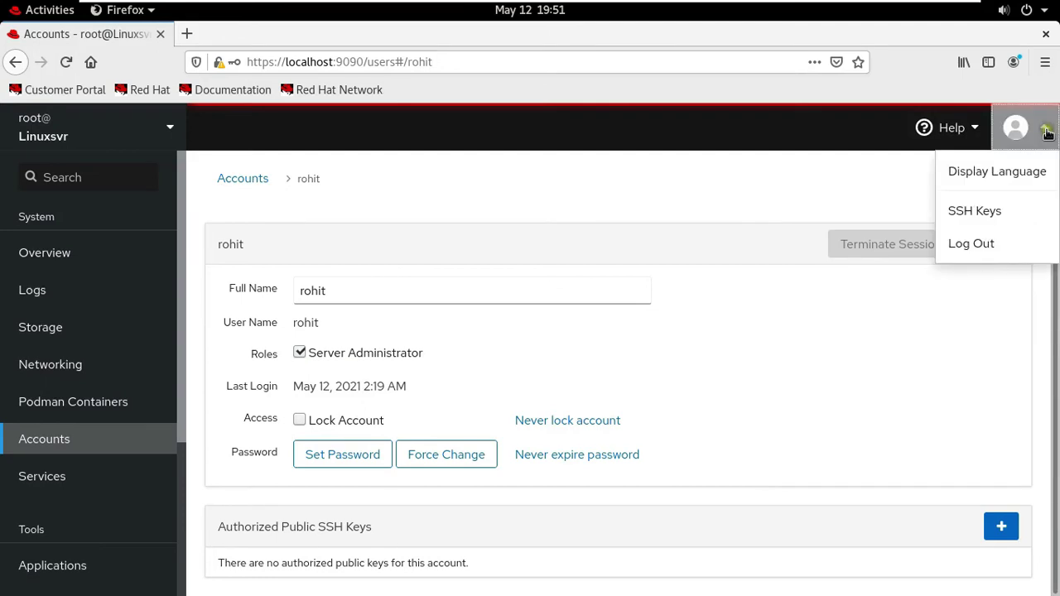
left_click(984, 247)
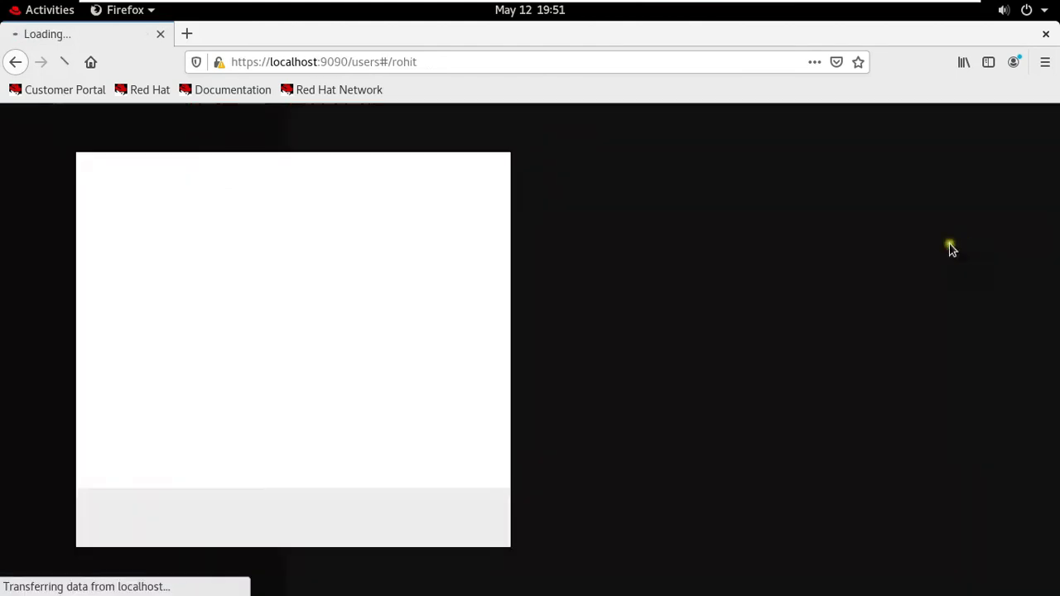
- Close Firefox, log root out of the desktop, and sign in as rohit
left_click(1047, 34)
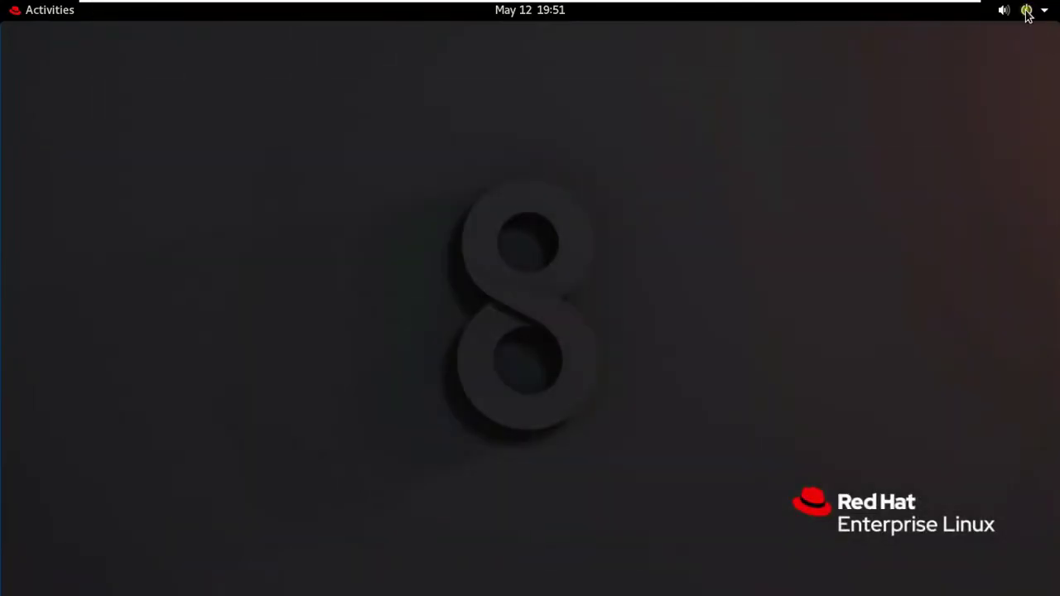
left_click(1027, 12)
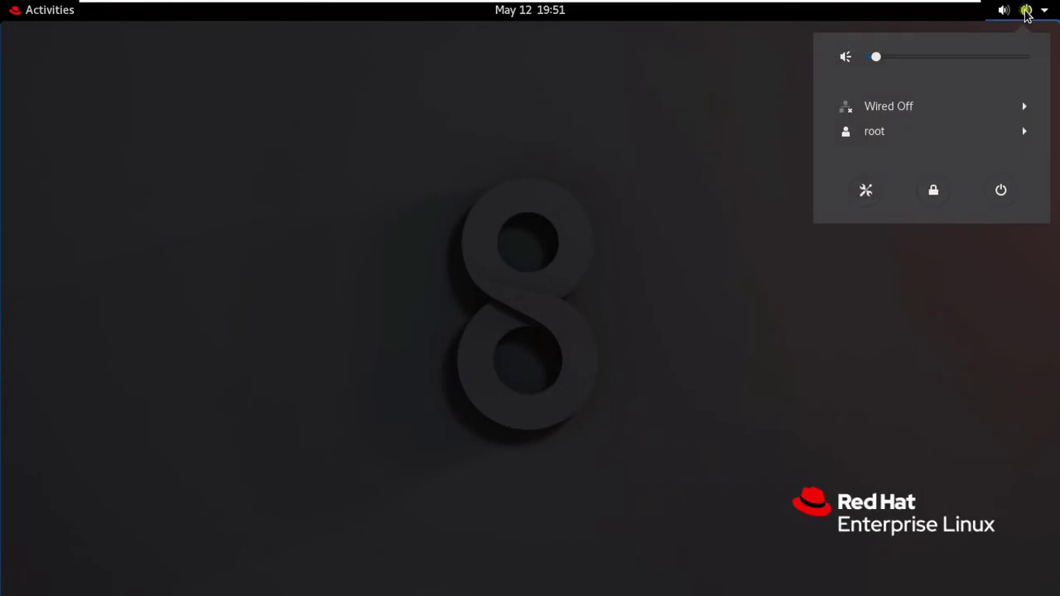
left_click(959, 133)
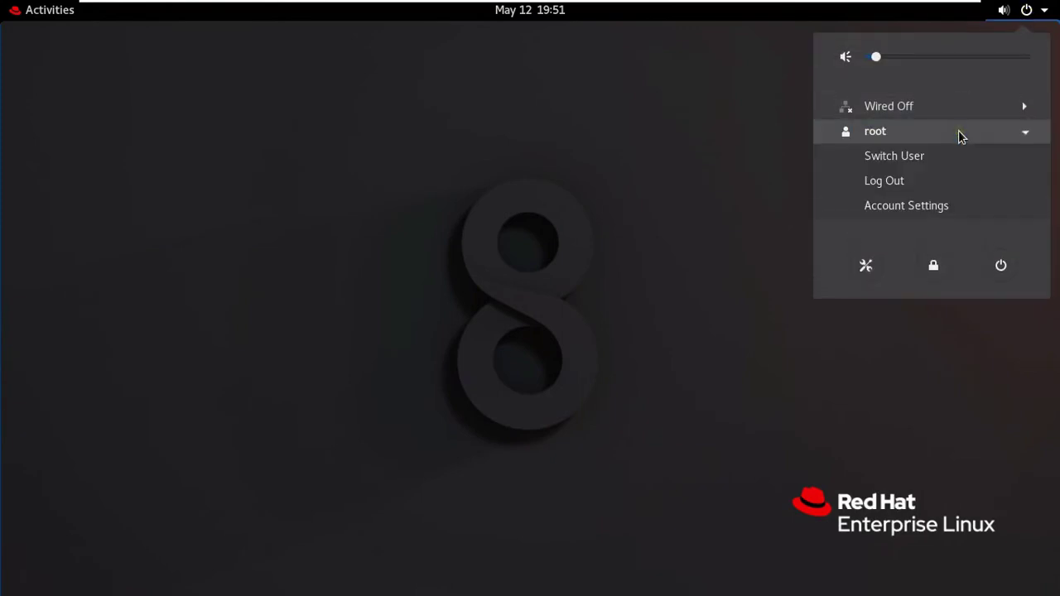
left_click(884, 180)
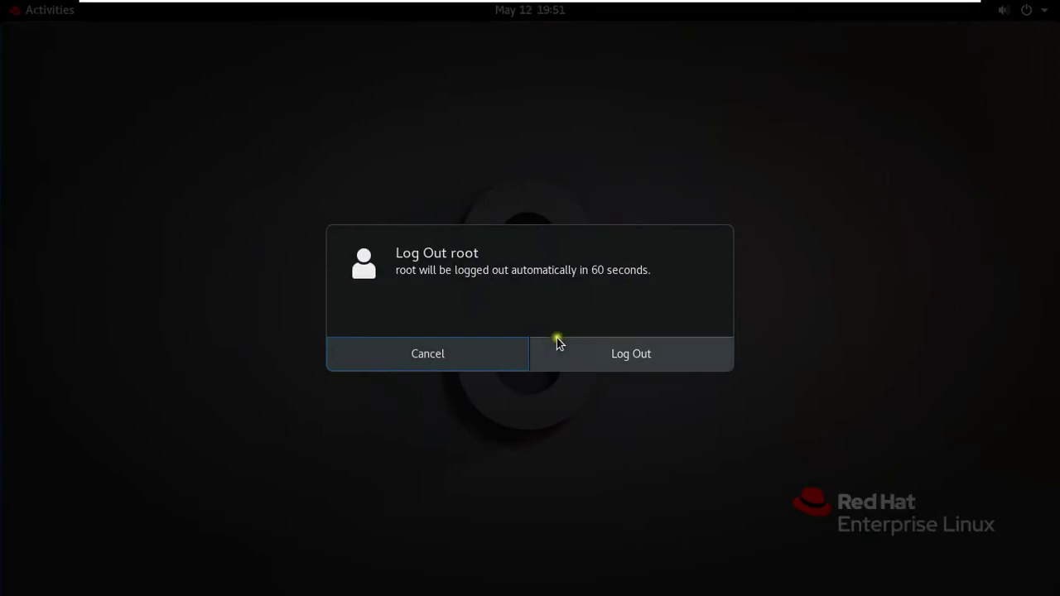
left_click(627, 351)
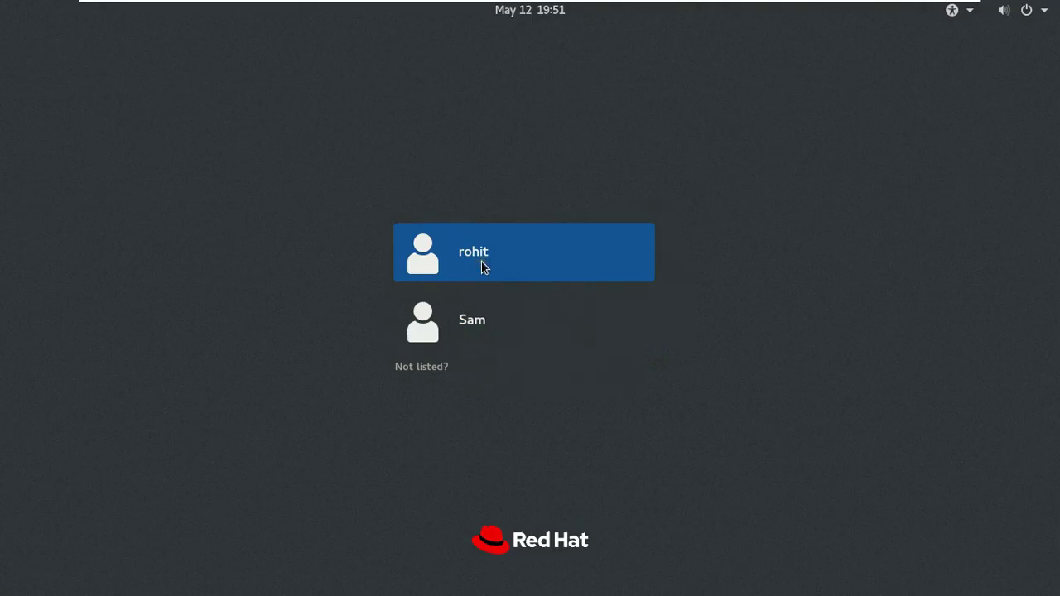
left_click(483, 264)
type("••")
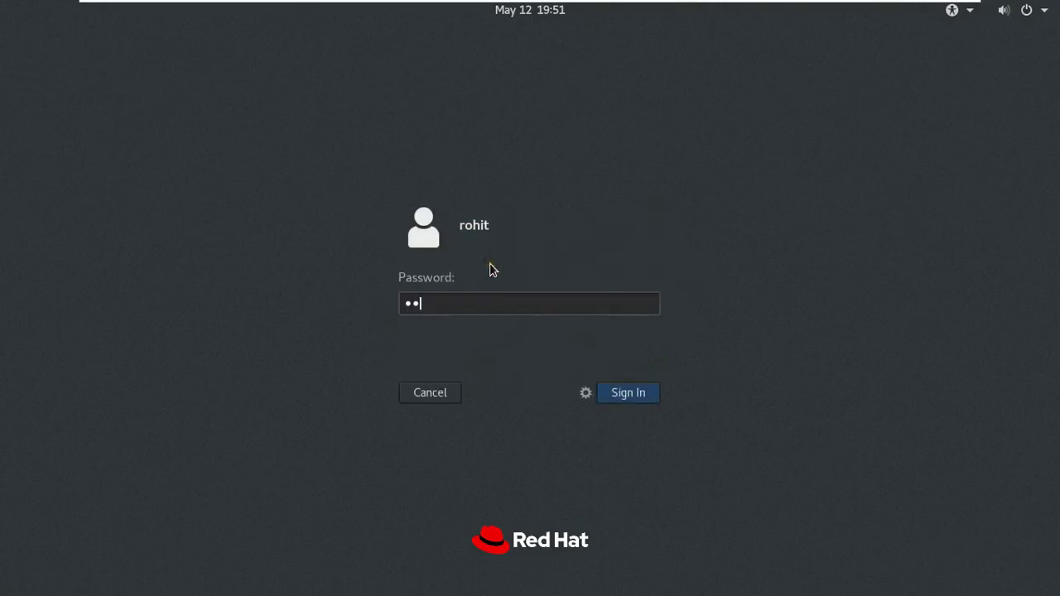
type("•••")
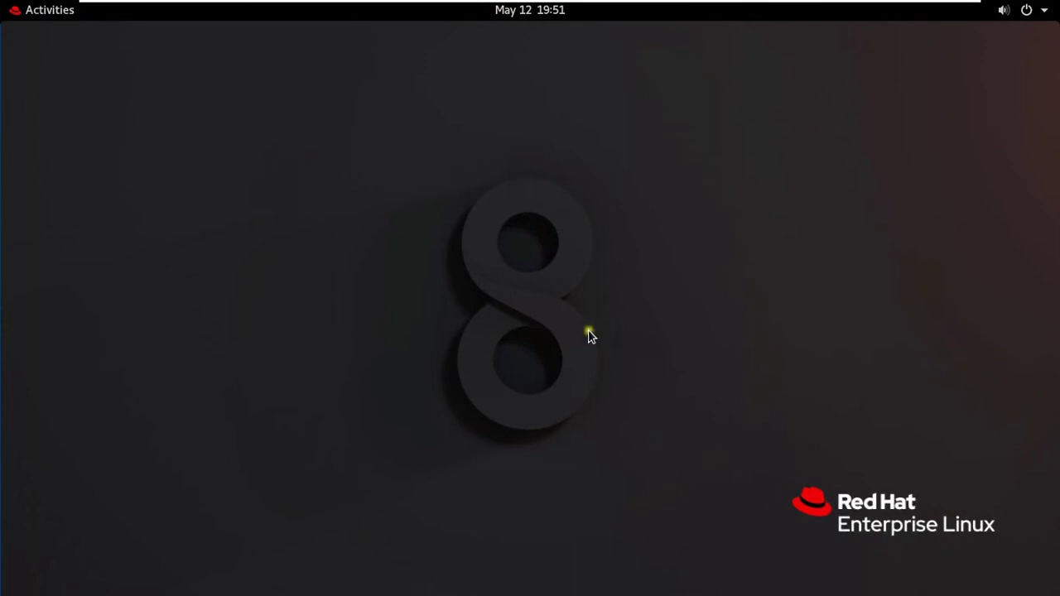
left_click(50, 11)
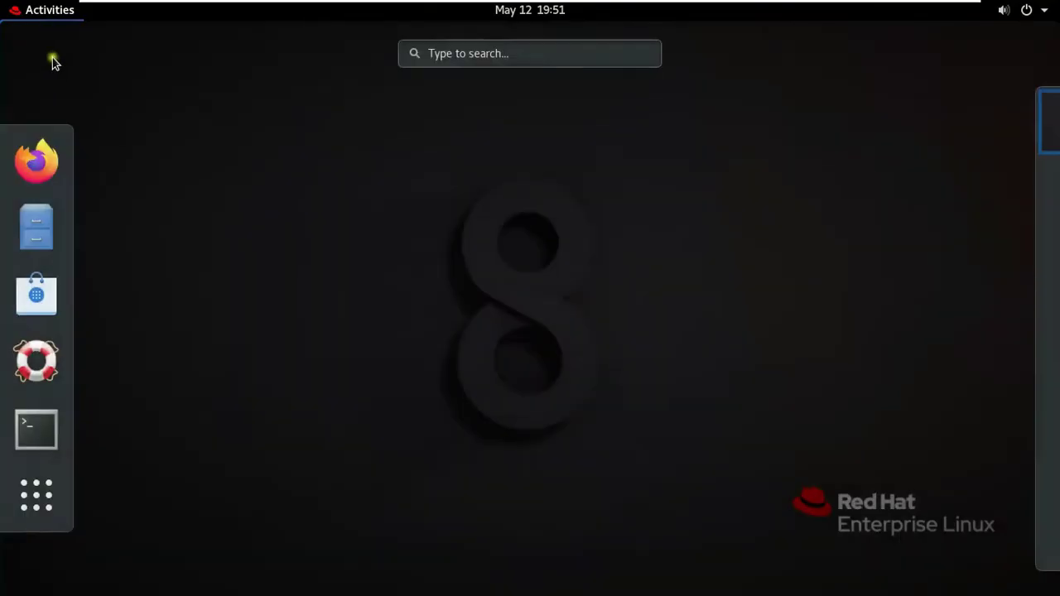
left_click(25, 161)
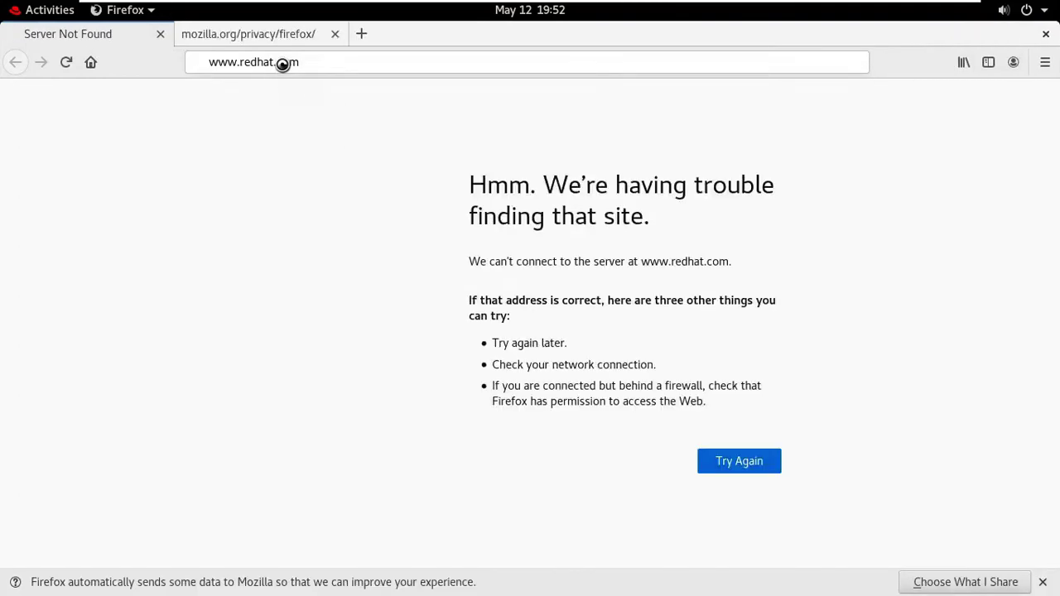
left_click(282, 63)
type("h")
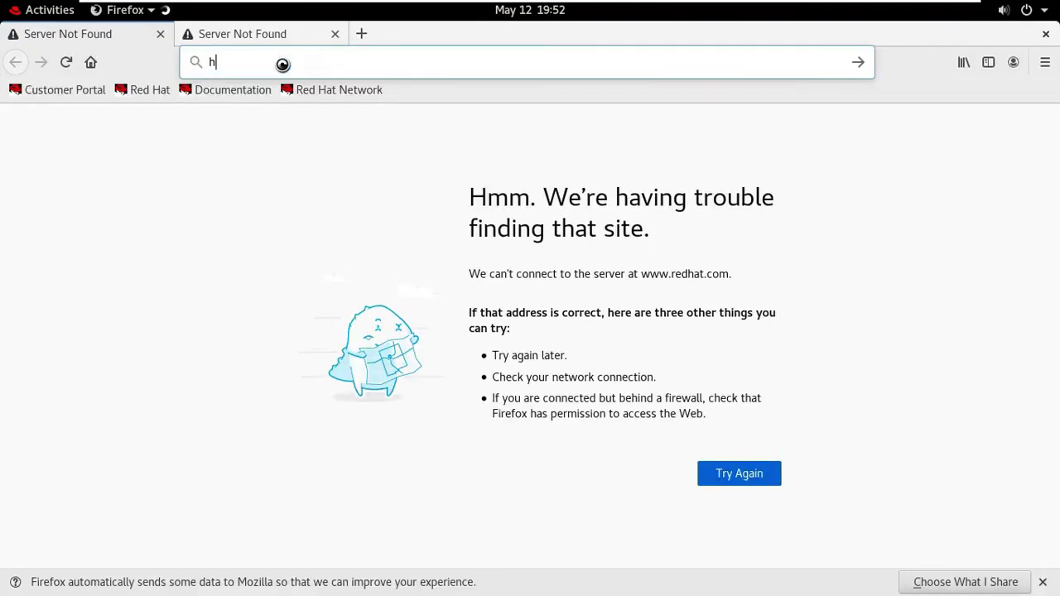
type("ttp")
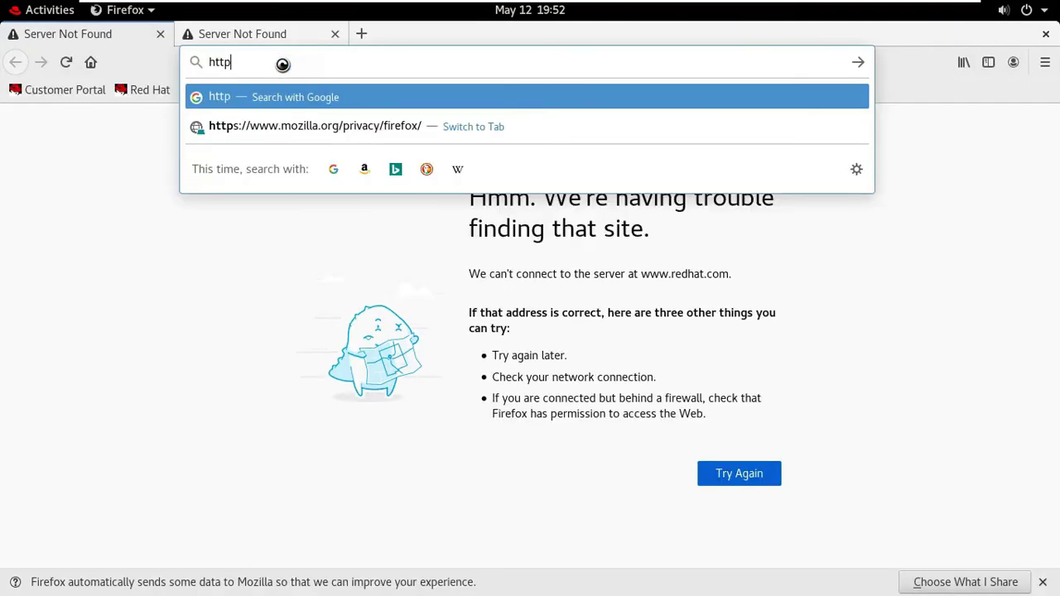
type("://loca")
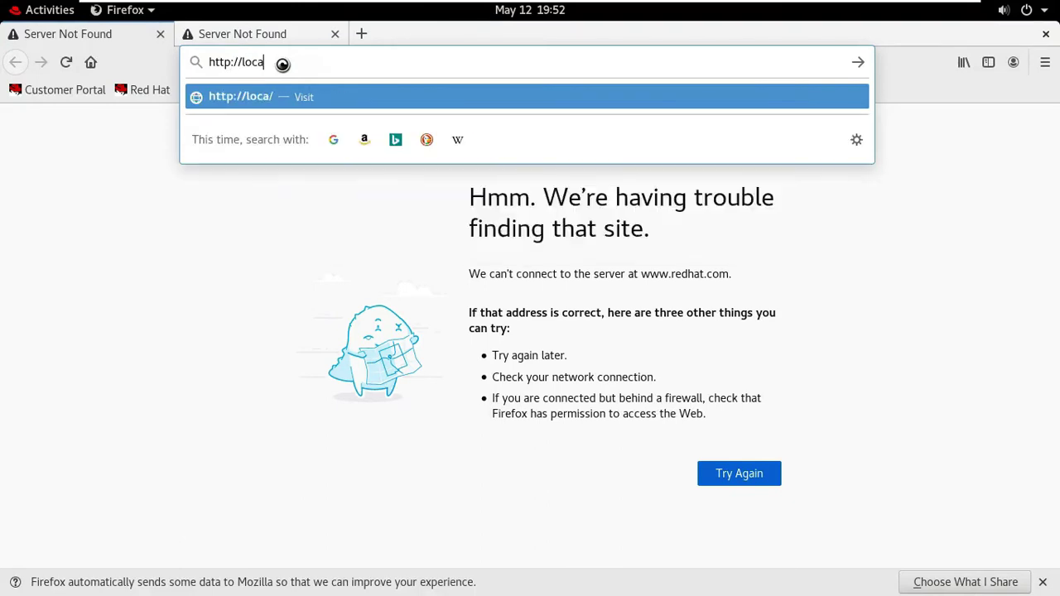
type("lhost")
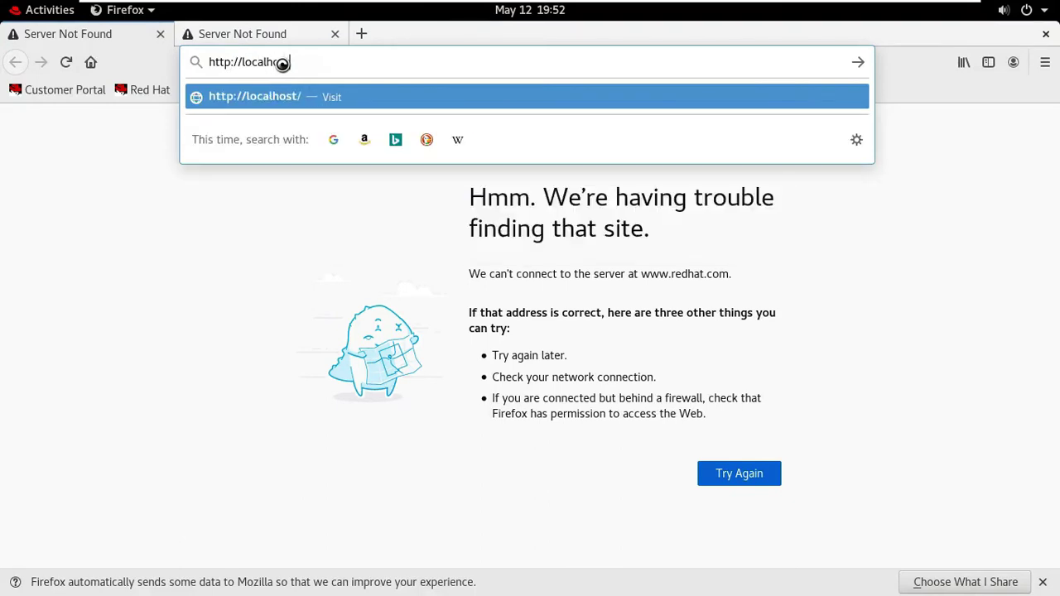
type(":9090")
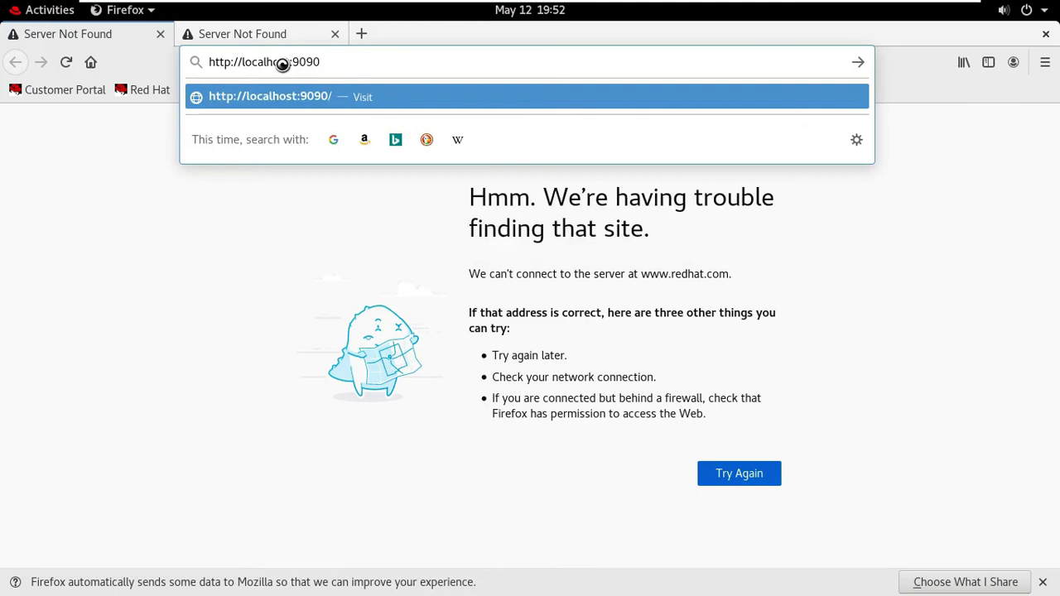
key("Return")
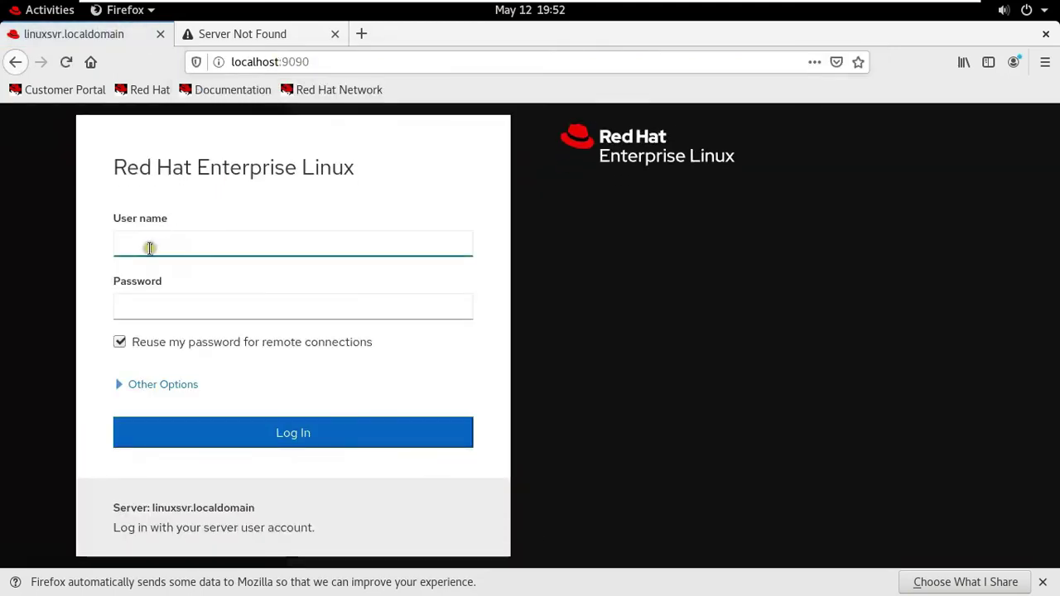
- Log in to the web console as rohit with the account password and open Accounts
type("rohit")
key("Tab")
type("re")
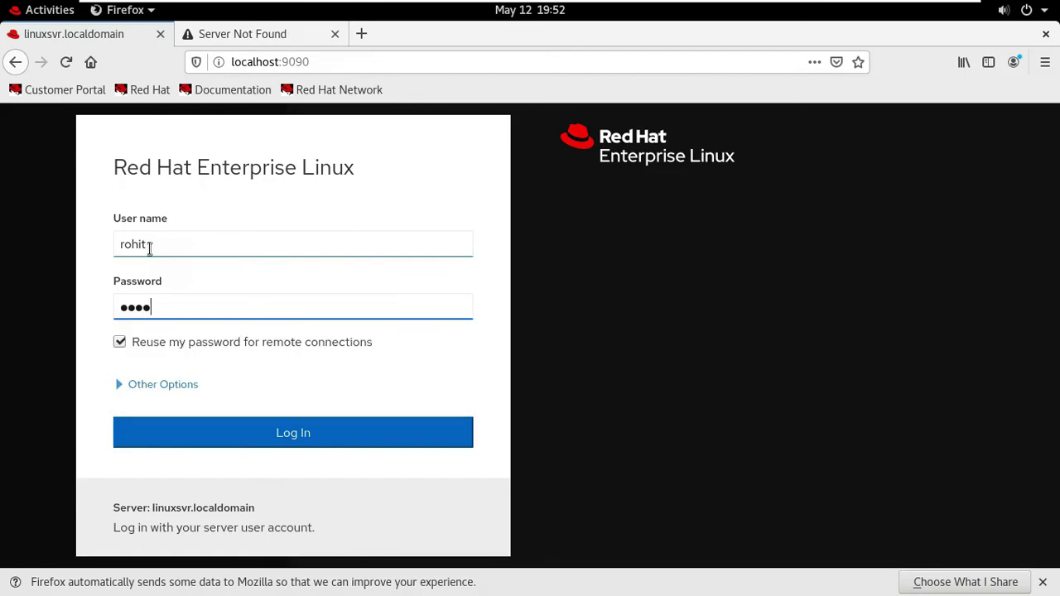
type("dhat123")
key("Return")
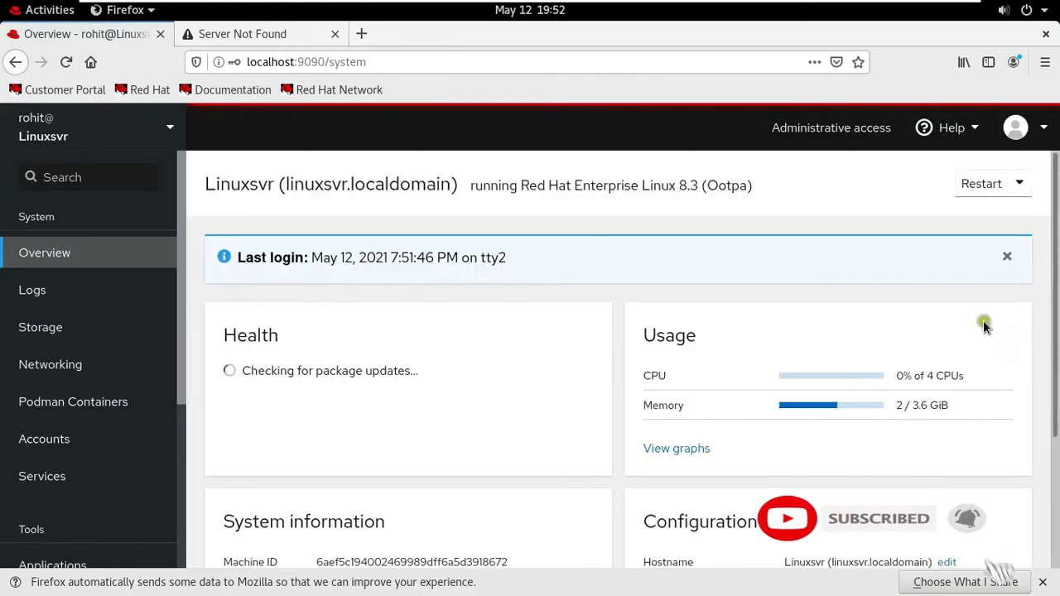
scroll(1056, 275, "down", 1)
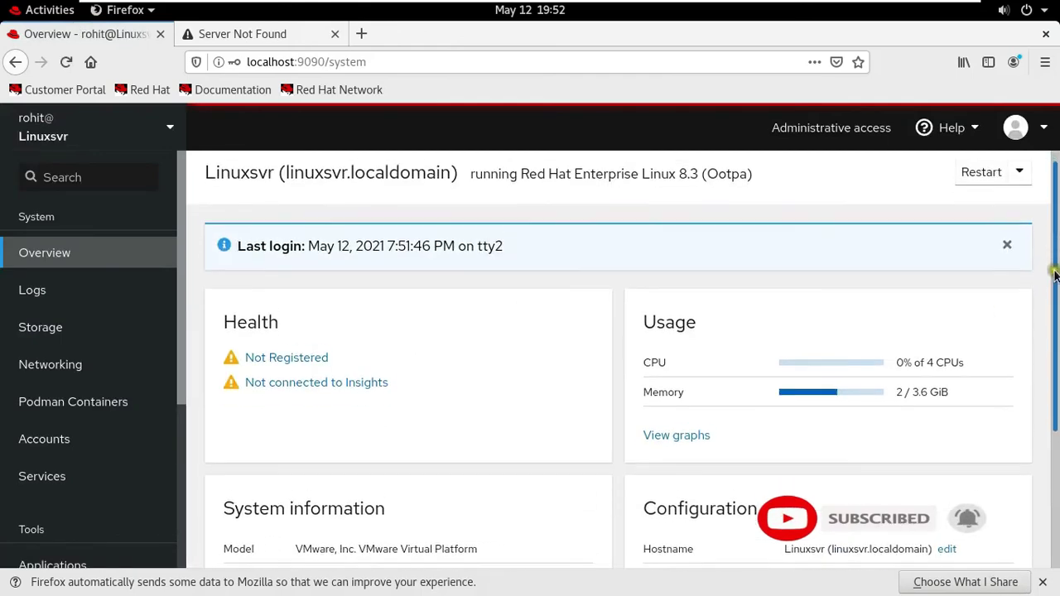
scroll(1056, 275, "down", 3)
left_click(70, 436)
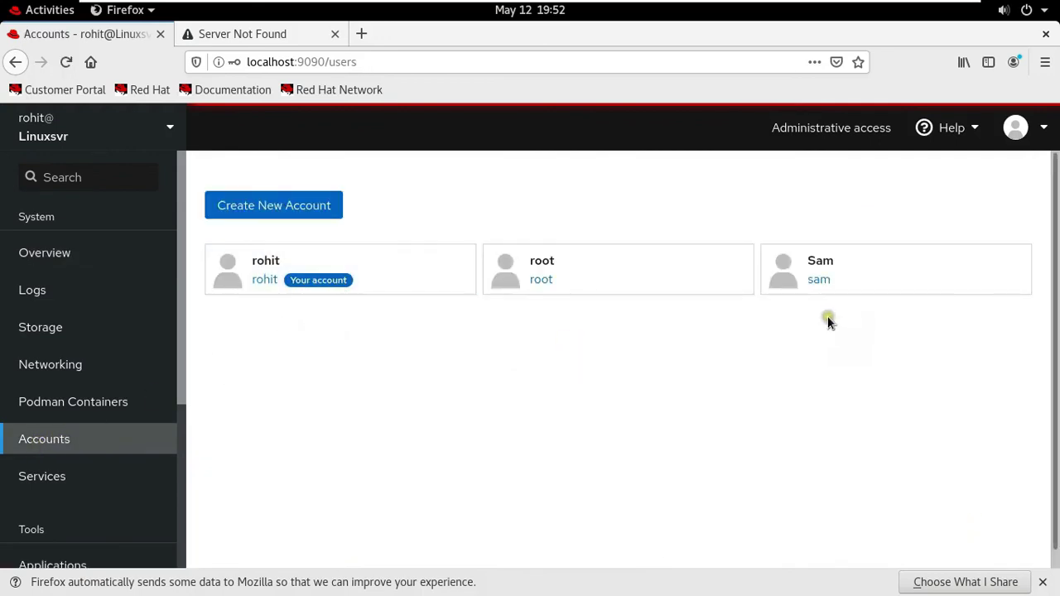
- Delete the sam account together with its files from its account details page
left_click(815, 274)
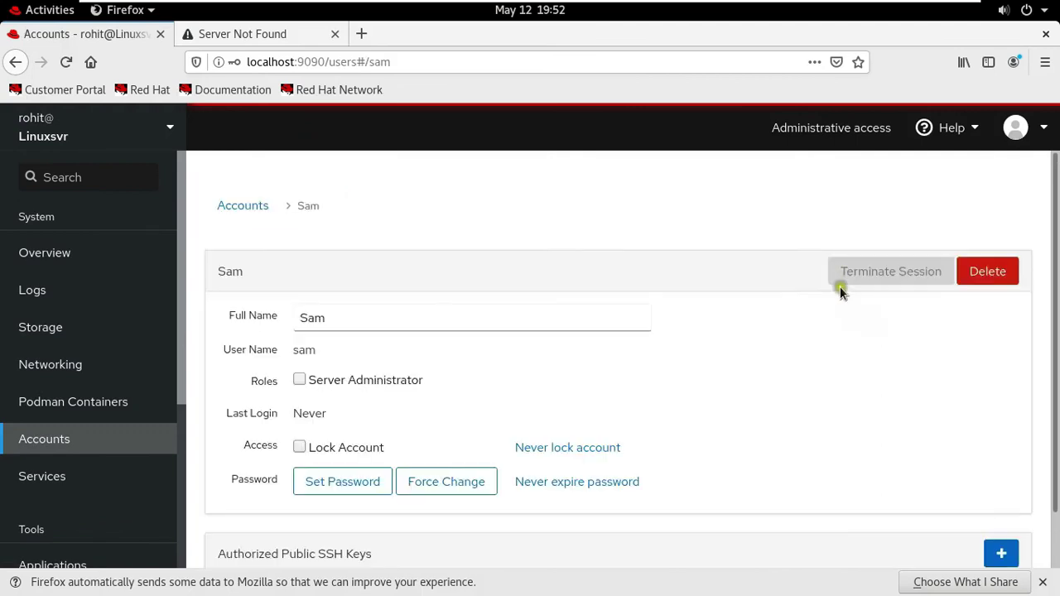
left_click(986, 272)
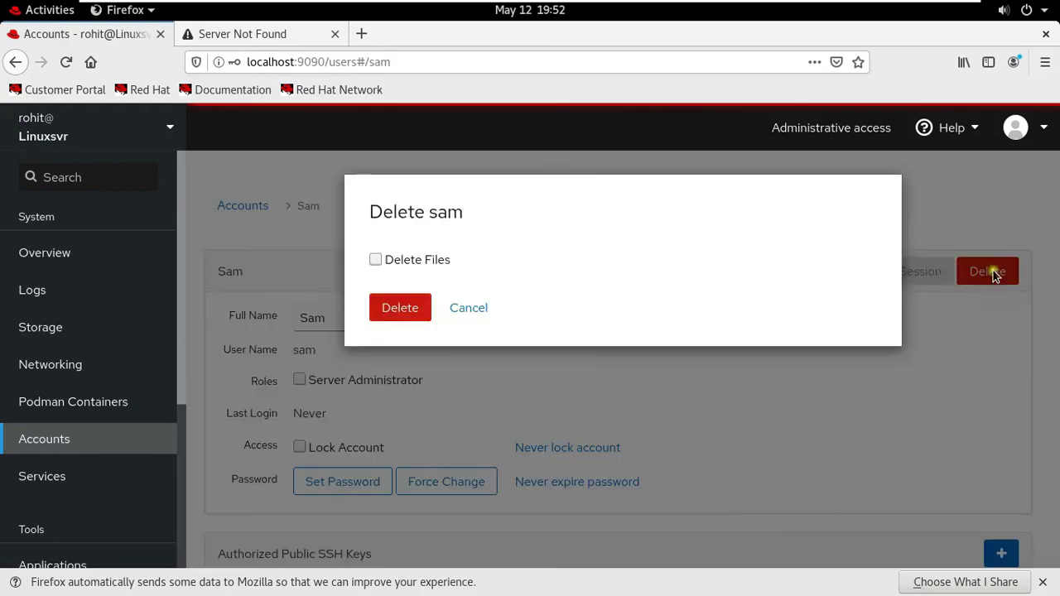
left_click(374, 261)
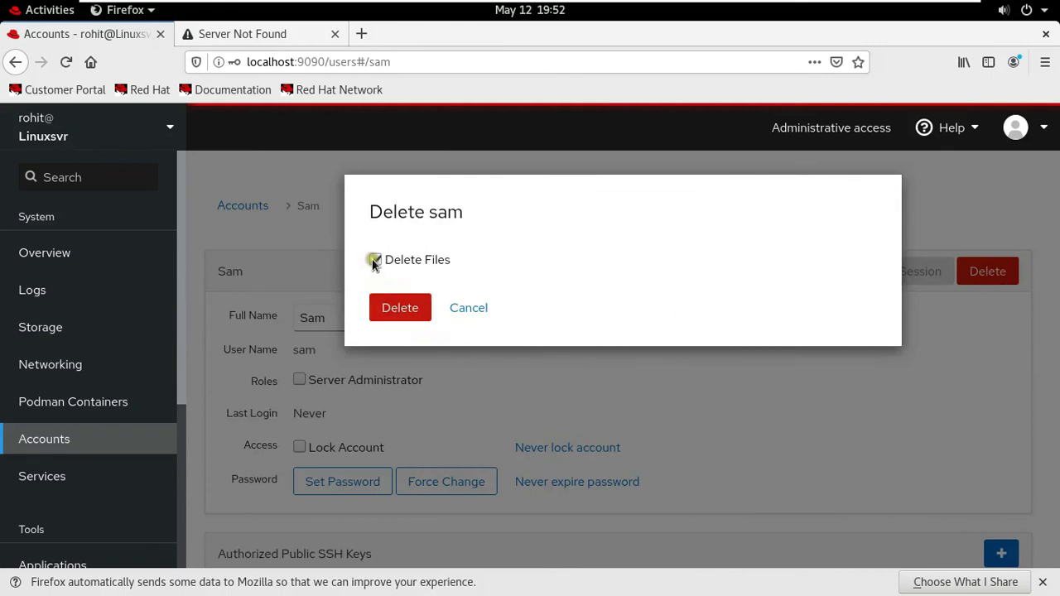
left_click(412, 310)
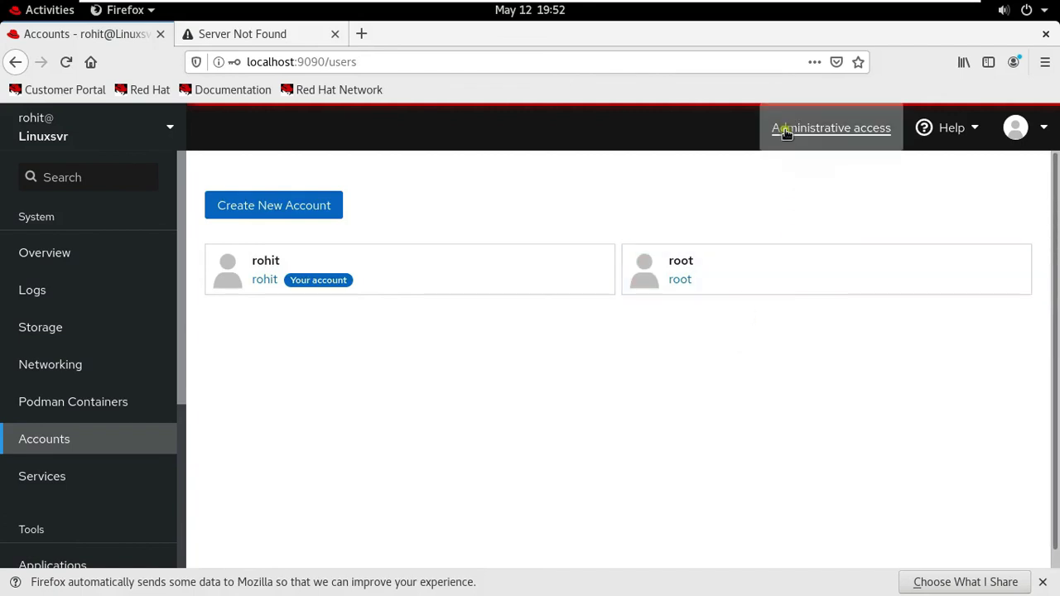
left_click(877, 134)
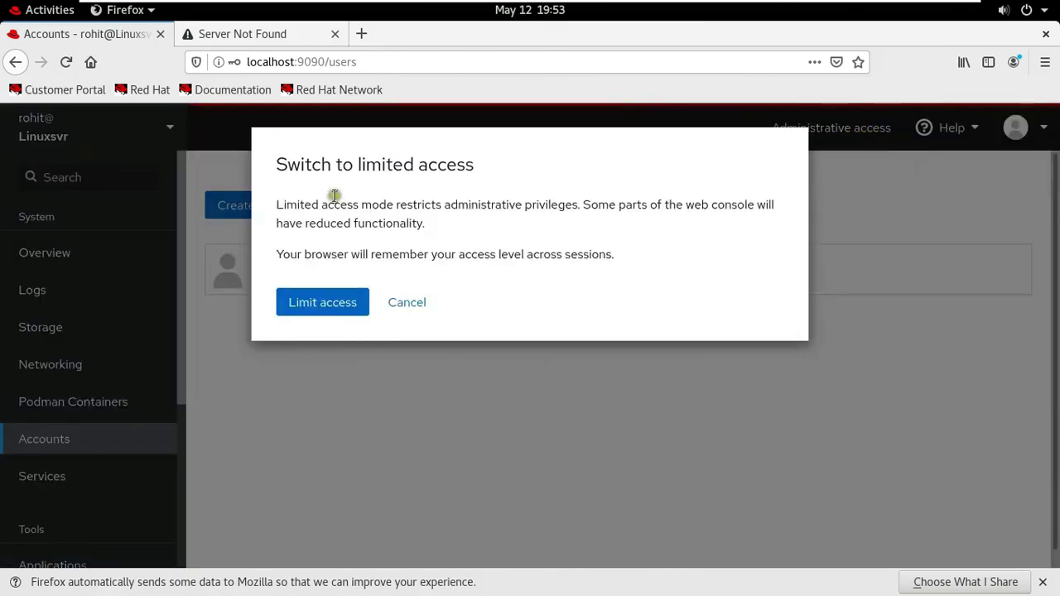
left_click_drag(274, 205, 714, 211)
left_click(512, 240)
left_click(412, 305)
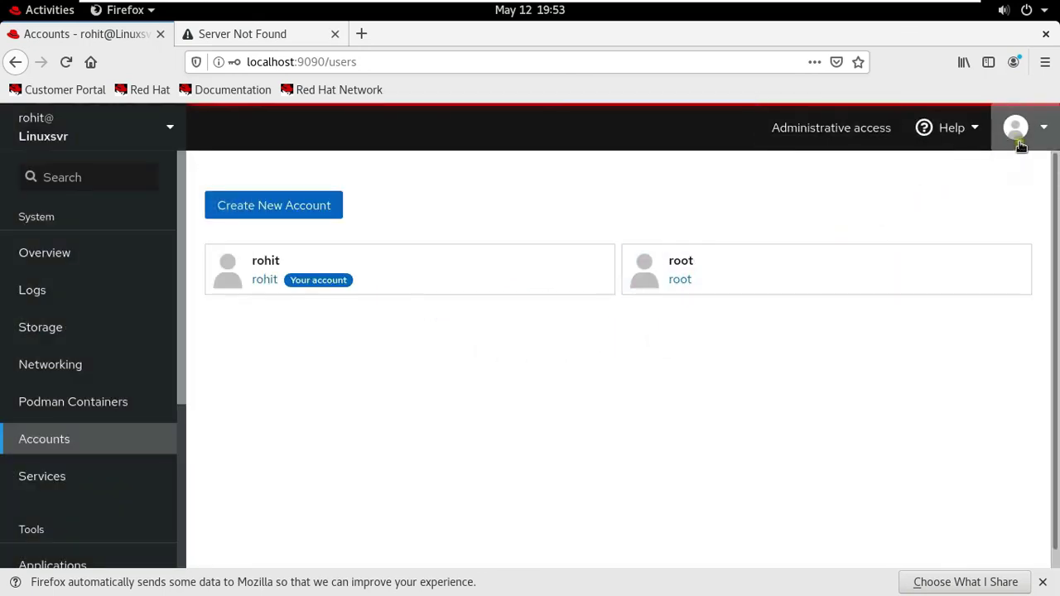
- Log rohit out of the web console from the account menu, then close the Firefox window
left_click(1047, 134)
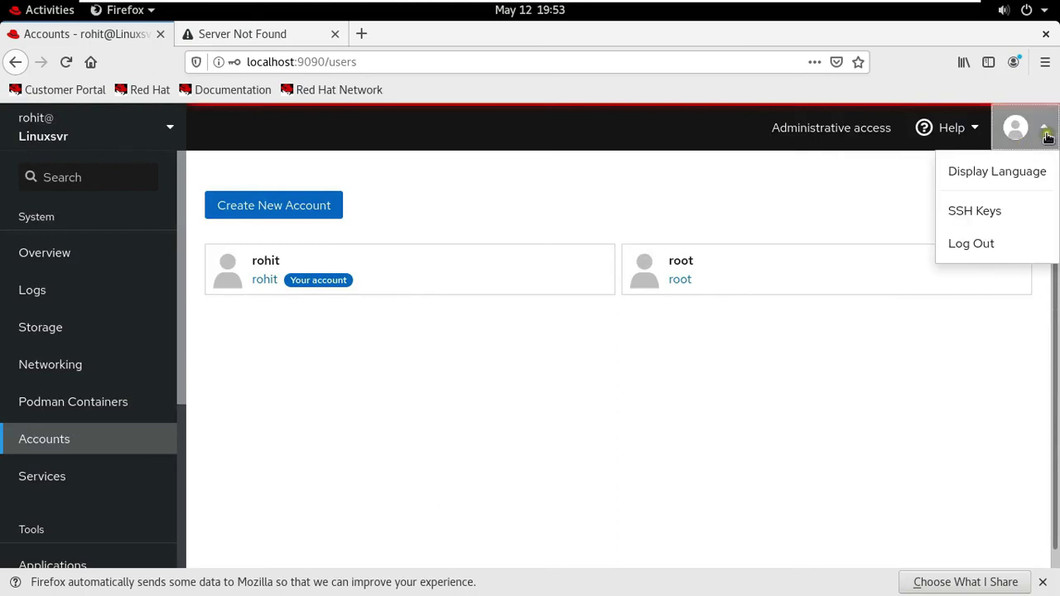
left_click(976, 245)
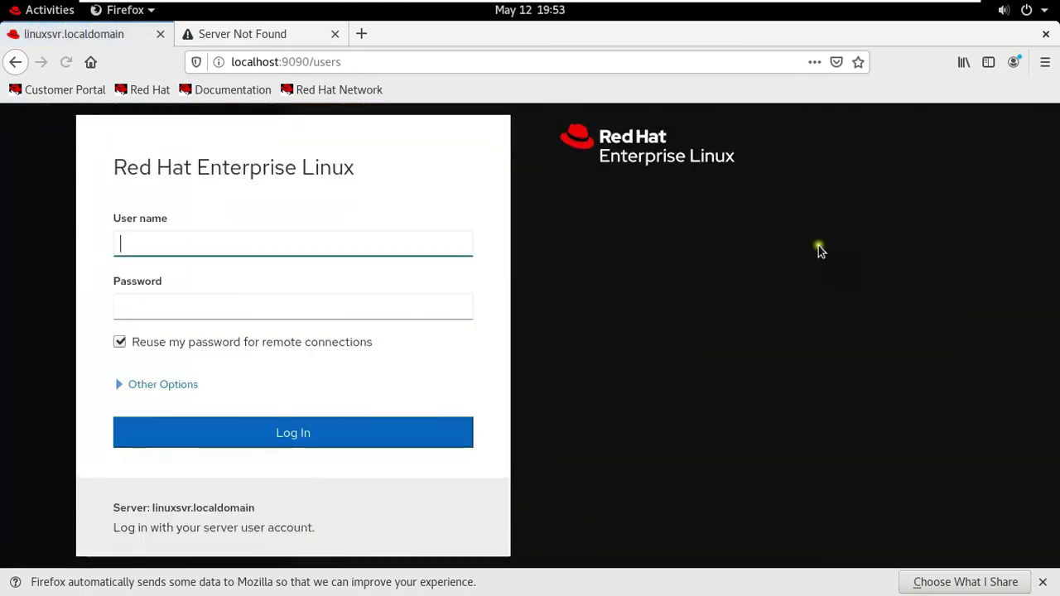
left_click(1047, 37)
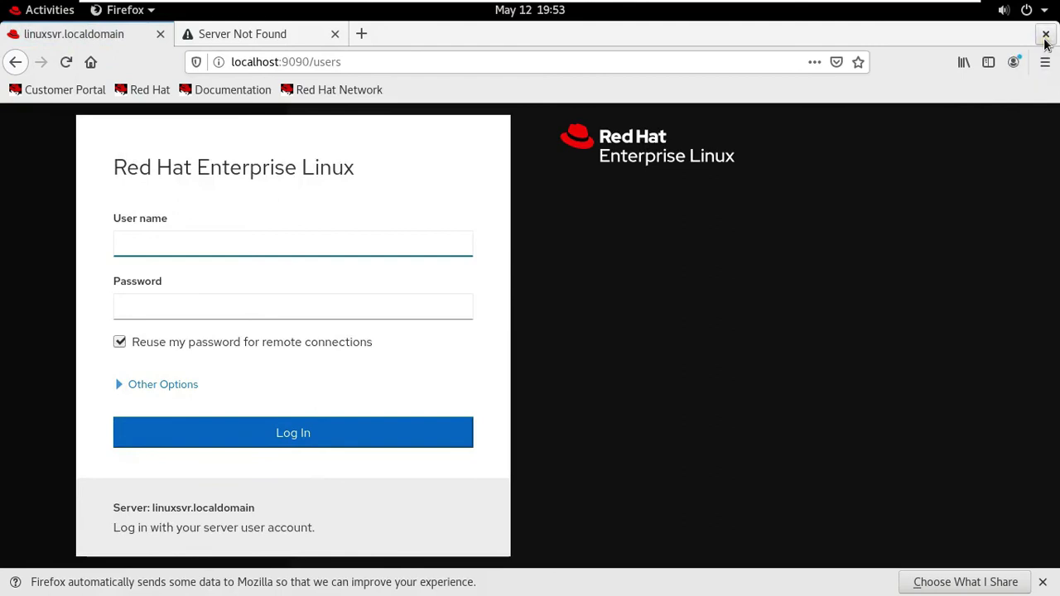